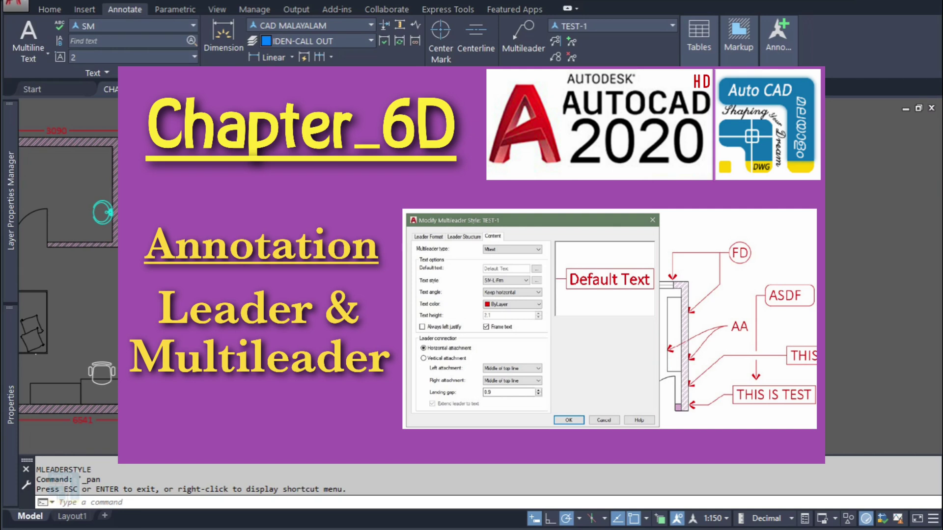
Try an MTEXT box and the ML command, cancelling both
key("Escape")
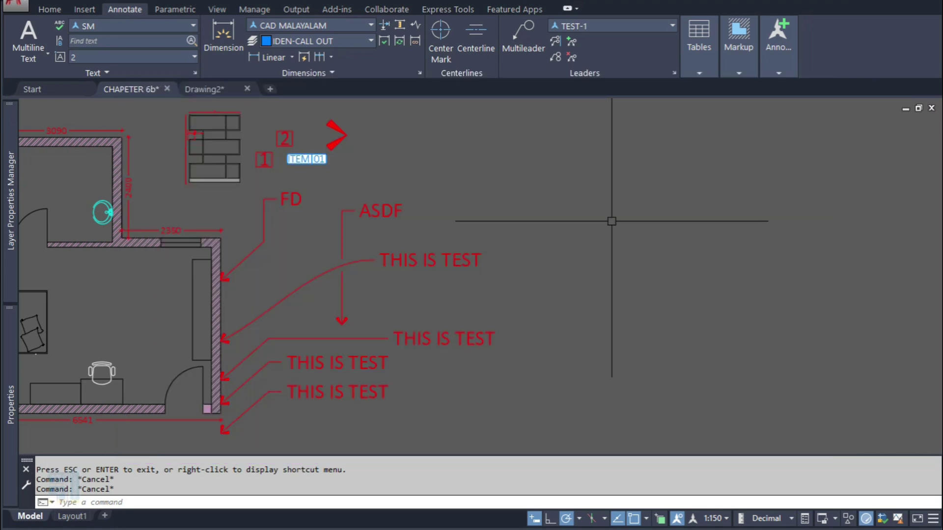
type("mt")
key("Return")
left_click(603, 179)
left_click(665, 240)
key("Escape")
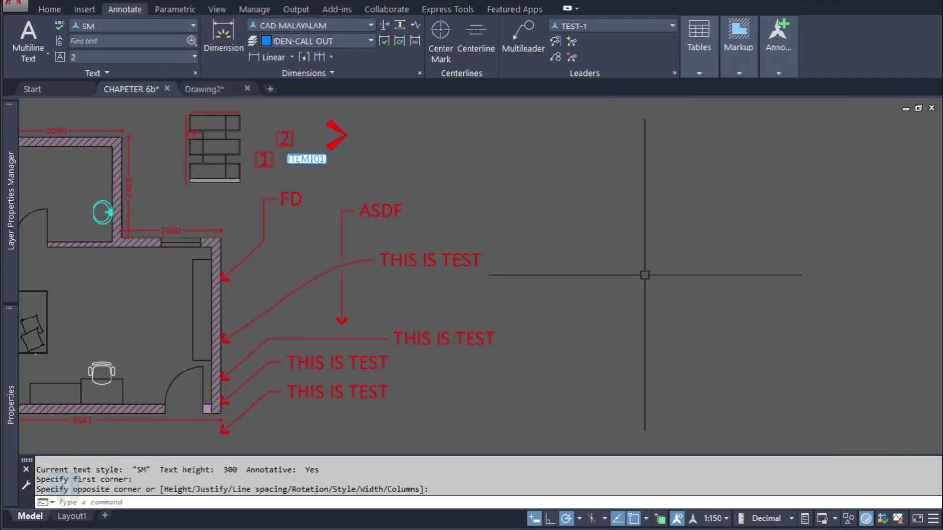
type("ML")
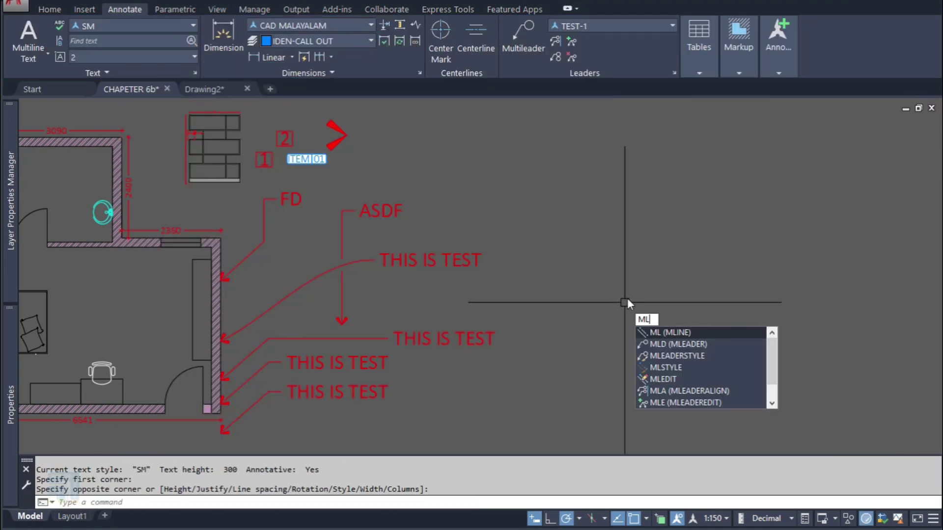
key("Escape")
Draw a trial three-point spline quick leader with QL, then cancel the copy prompt
type("QL")
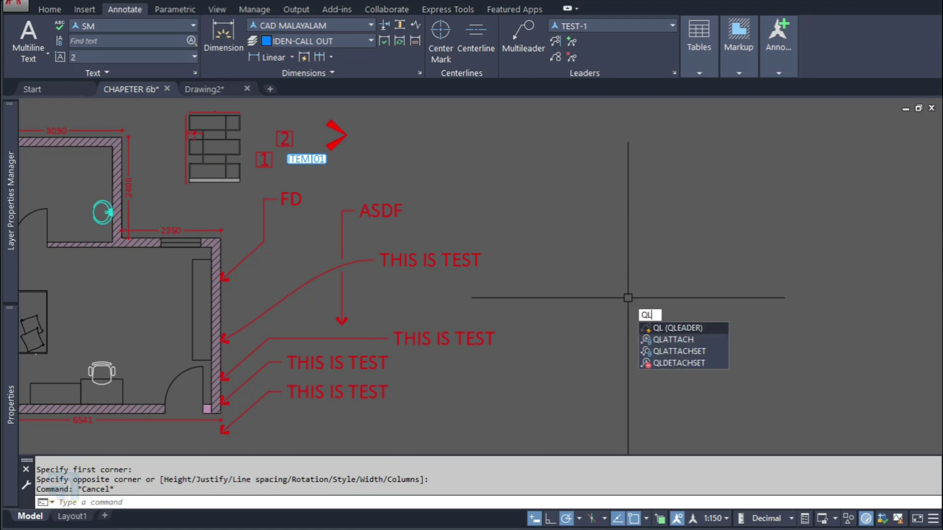
key("Return")
left_click(568, 258)
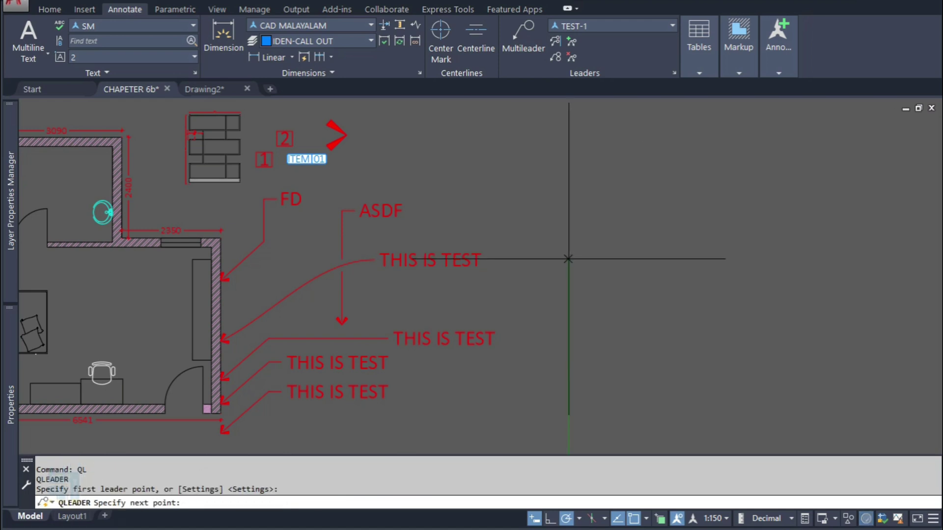
left_click(640, 189)
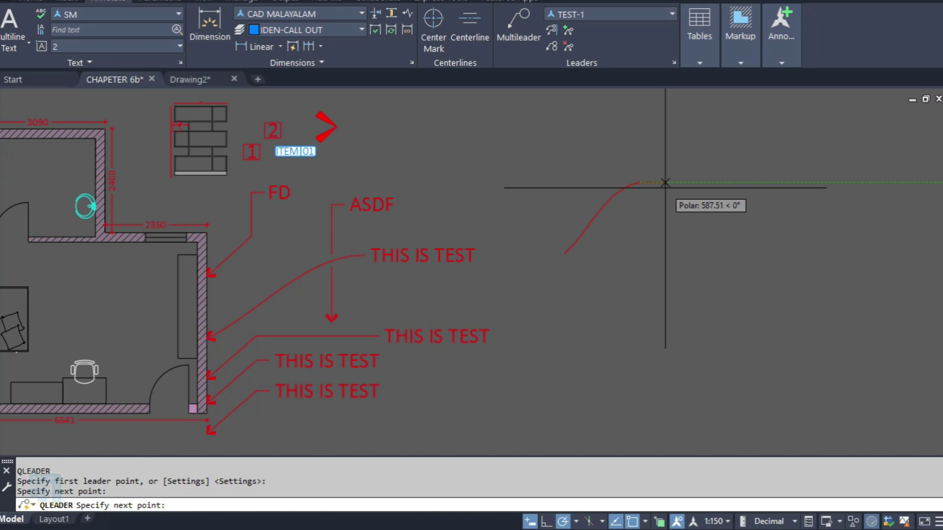
left_click(666, 183)
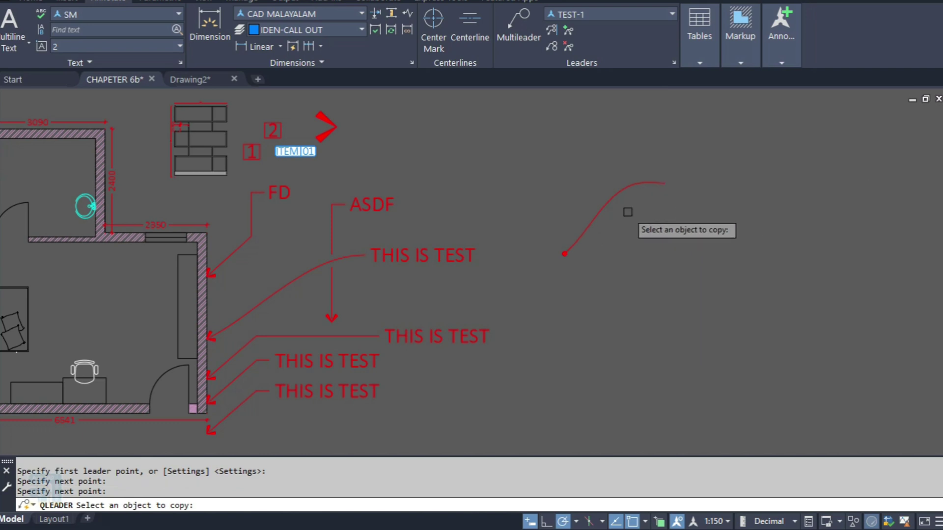
key("Escape")
Erase the trial spline leader and restart QLEADER
left_click(606, 206)
type("E")
key("Return")
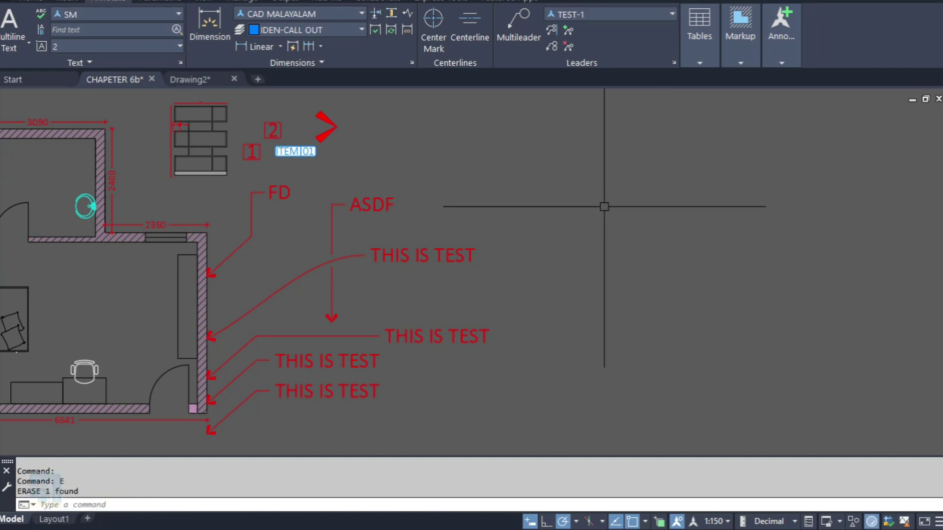
type("QL")
key("Return")
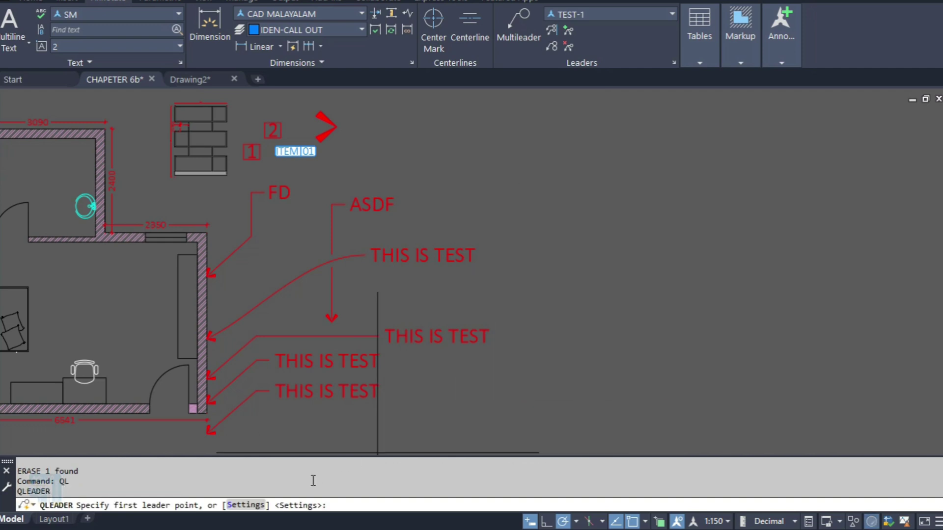
Cycle through Text, Tolerance and Block Reference annotation types and Leader Line & Arrow, then keep Copy an Object
left_click(245, 505)
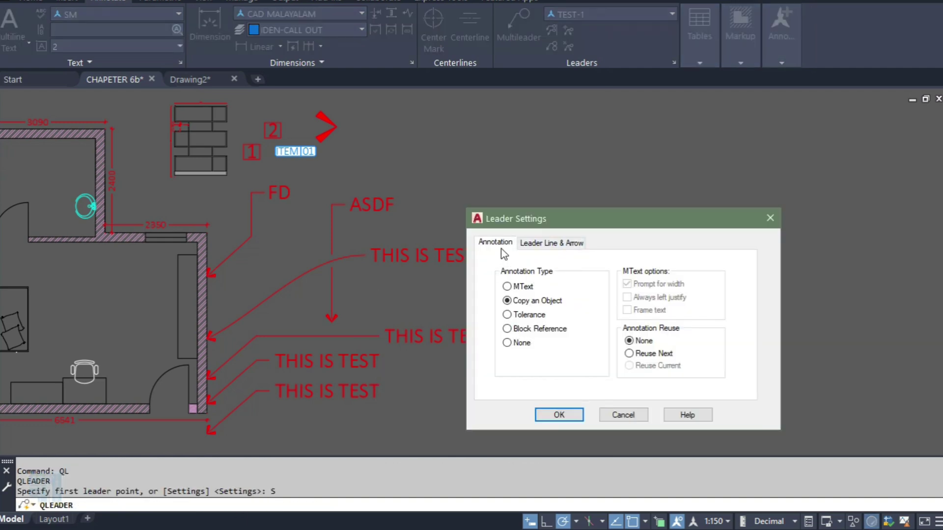
left_click(507, 286)
left_click(522, 315)
left_click(520, 332)
left_click(552, 243)
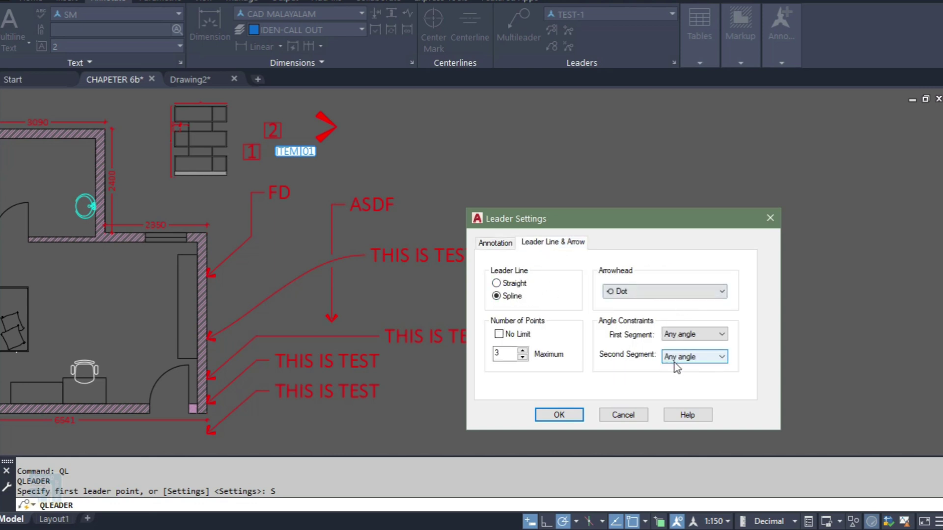
key("ctrl+shift+Tab")
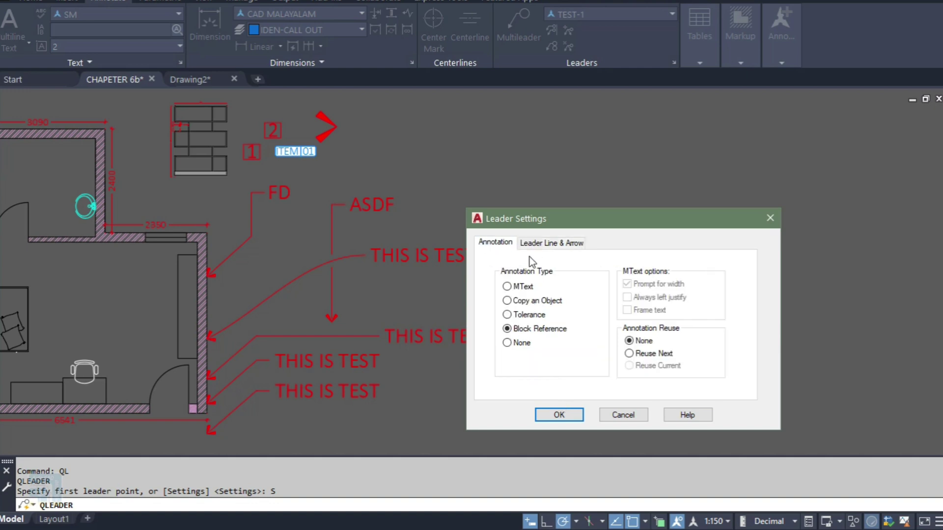
left_click(516, 303)
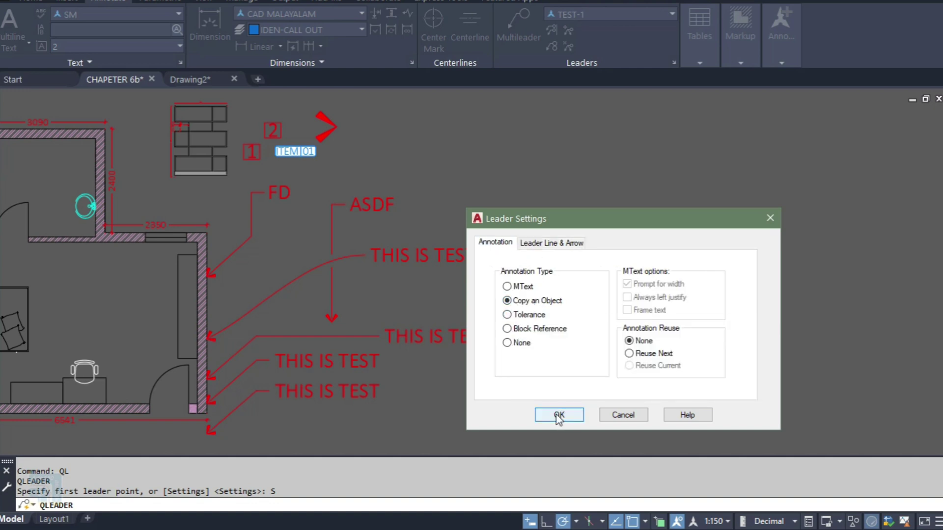
left_click(548, 415)
Draw a three-point quick leader that copies ITEM 01, then cancel
left_click(519, 274)
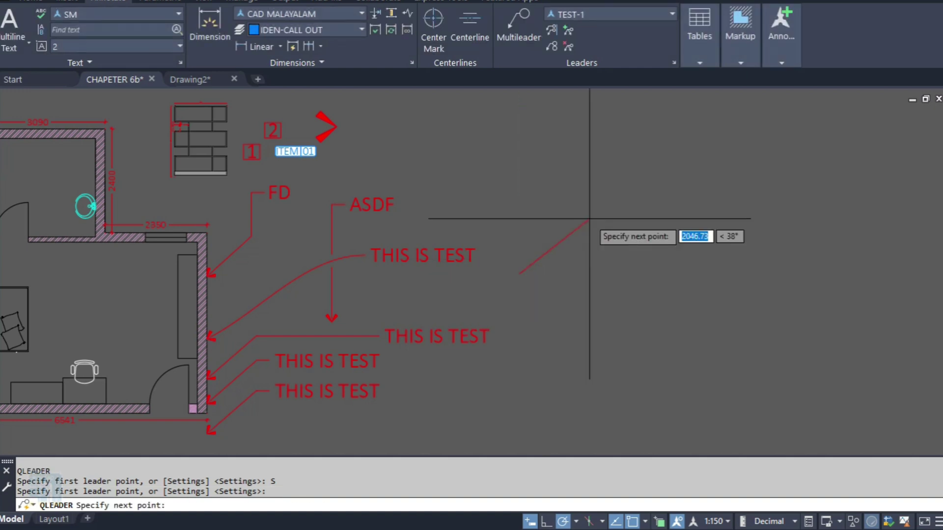
left_click(588, 208)
left_click(602, 209)
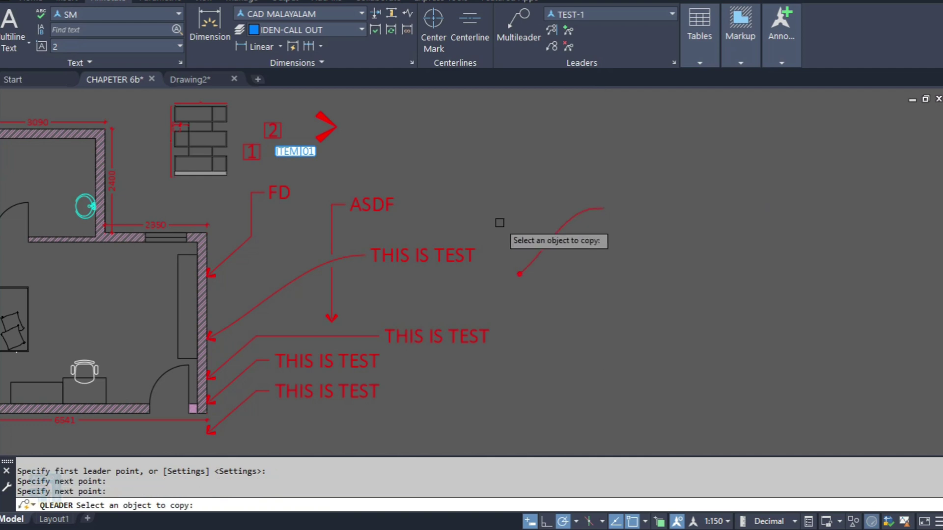
left_click(307, 151)
key("Escape")
Window-select the huge copied ITEM 01 and its leader and erase them
left_click(581, 244)
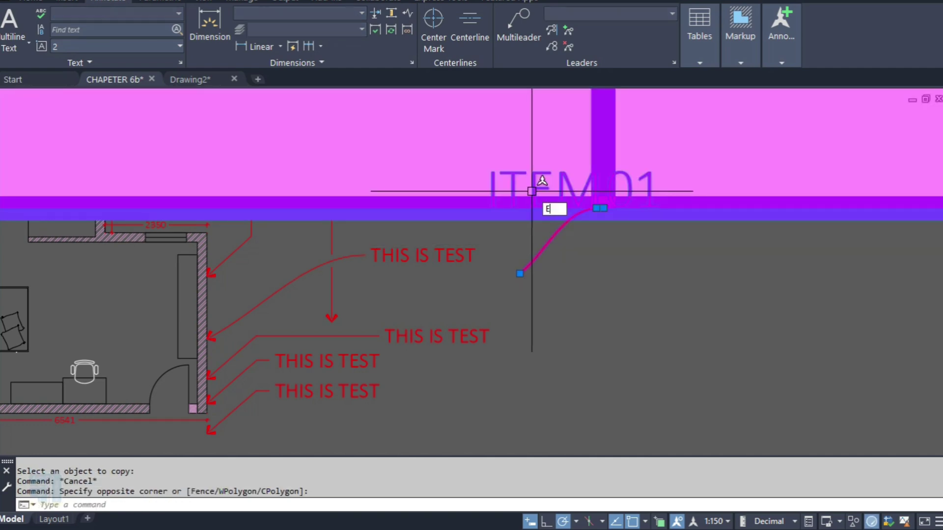
left_click(521, 269)
type("e")
key("Return")
Try a multileader with LE, then restart the multileader with MLD
type("le")
key("Return")
left_click(533, 279)
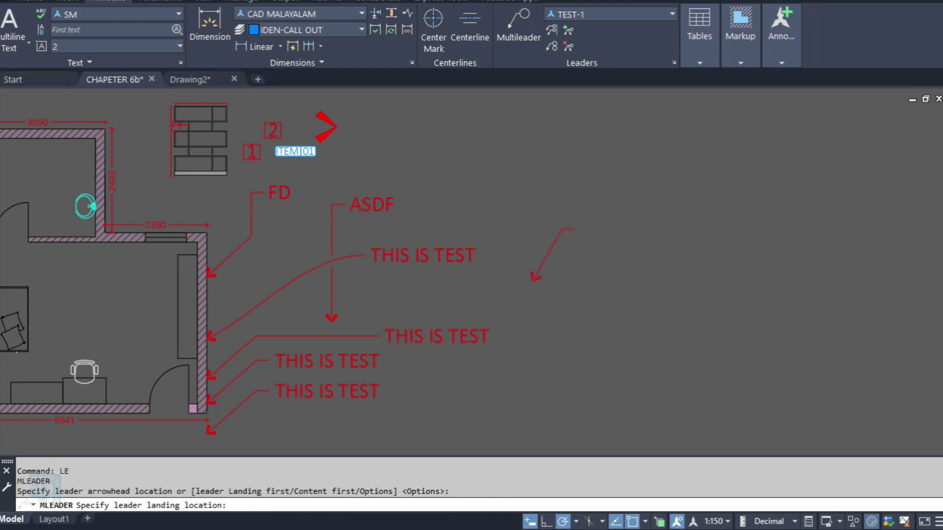
left_click(577, 229)
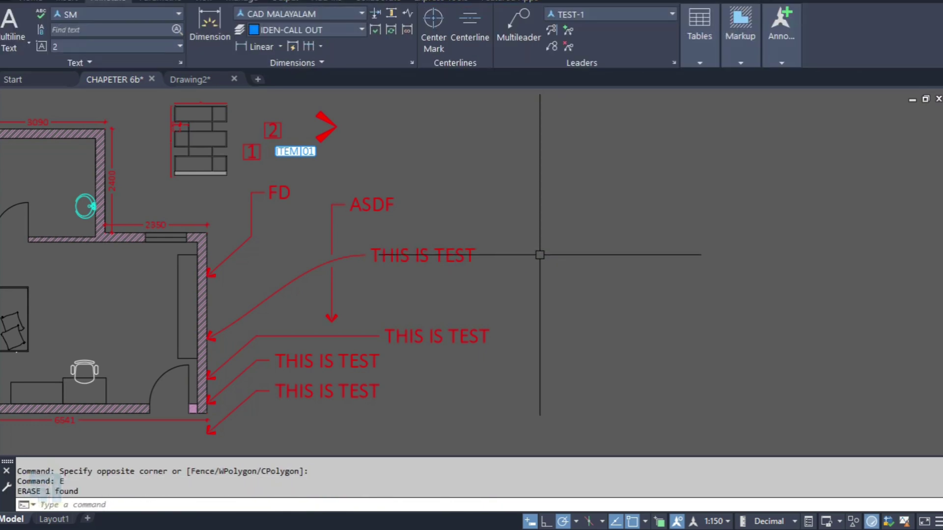
type("mld")
key("Return")
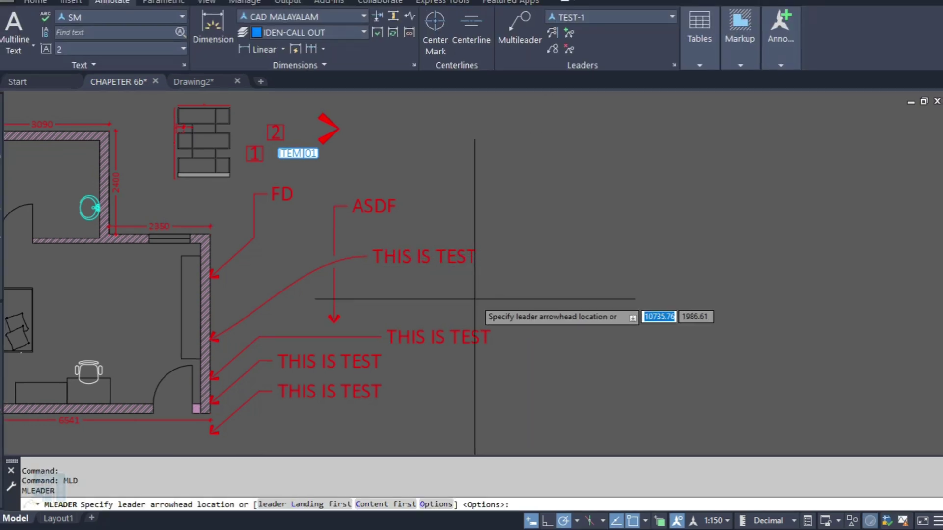
left_click(518, 291)
left_click(593, 211)
type("AS")
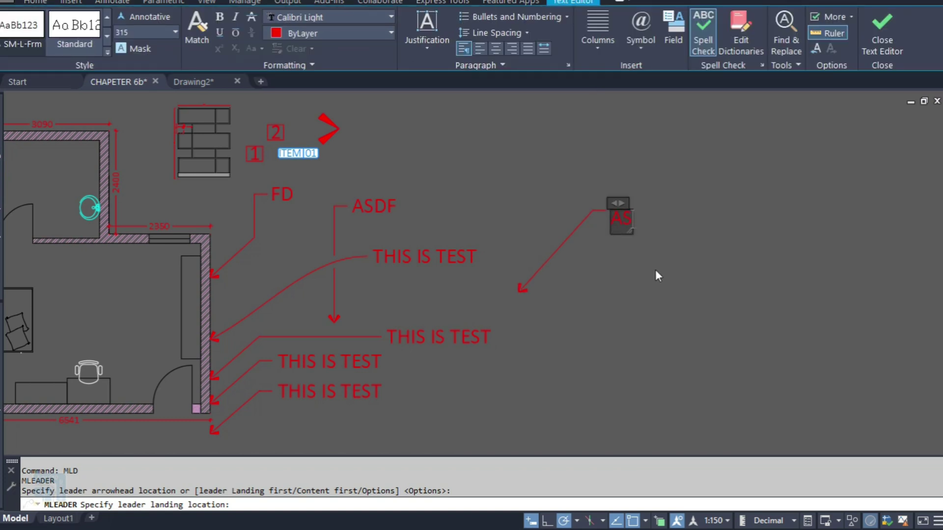
type("DF")
left_click(655, 270)
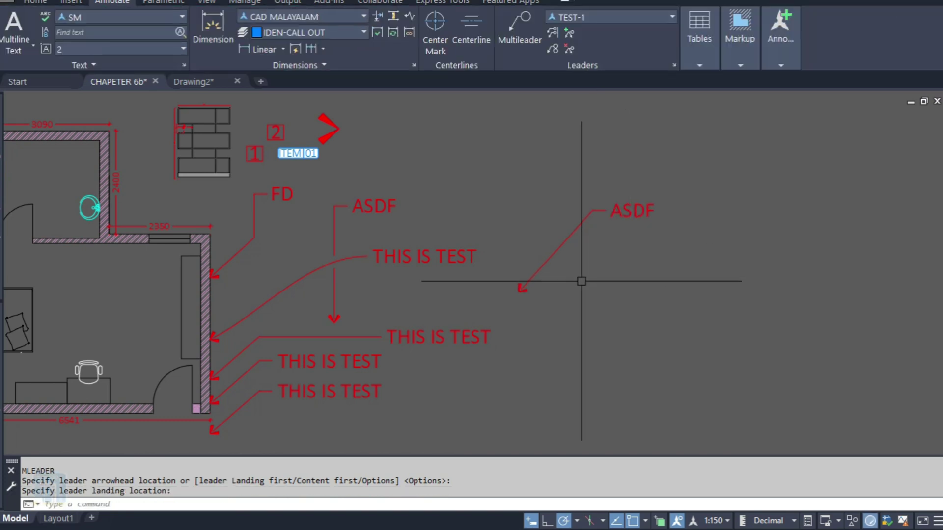
left_click(578, 281)
left_click(560, 214)
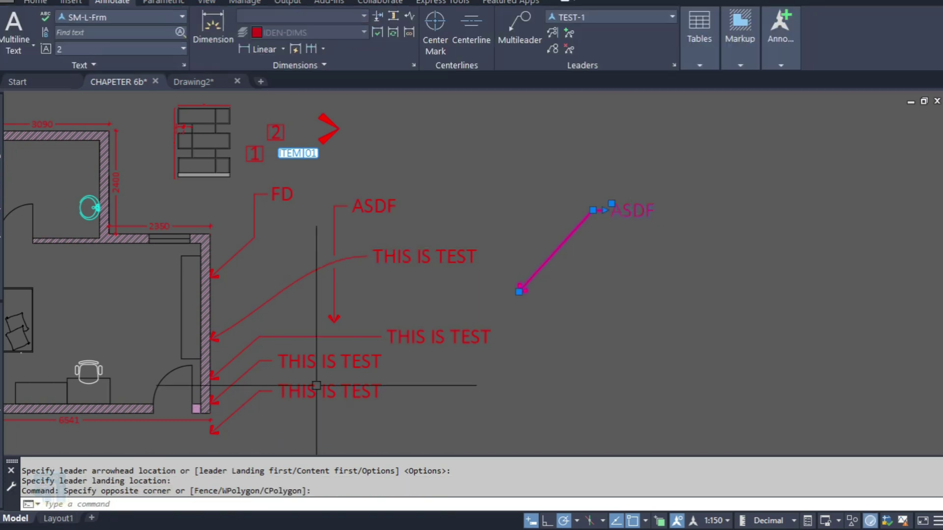
key("Escape")
left_click(638, 175)
left_click(589, 223)
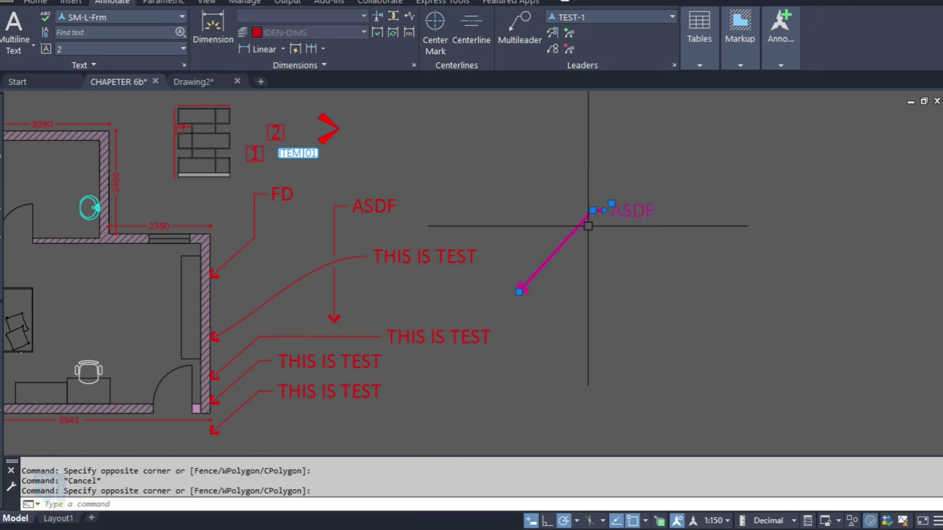
key("Escape")
left_click(631, 211)
type("m")
key("Return")
left_click(660, 237)
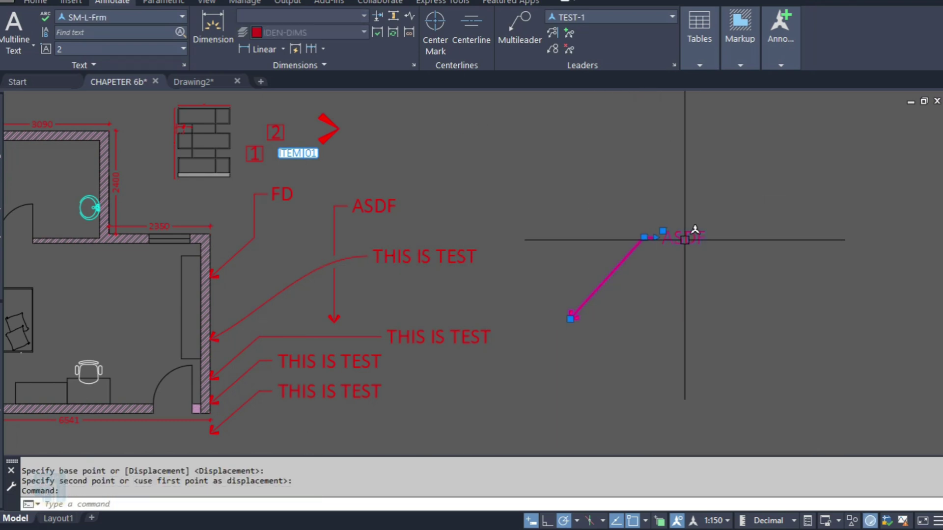
left_click(690, 177)
double_click(630, 163)
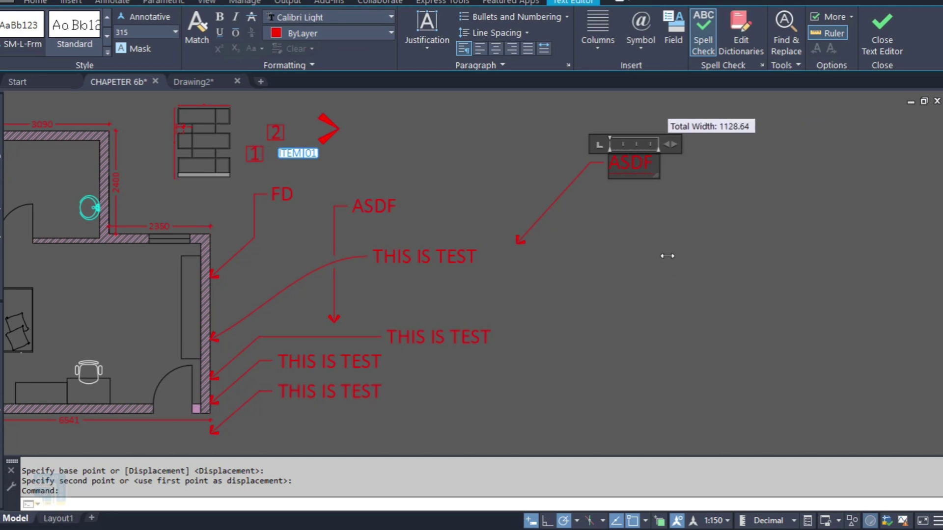
left_click(635, 177)
left_click(632, 153)
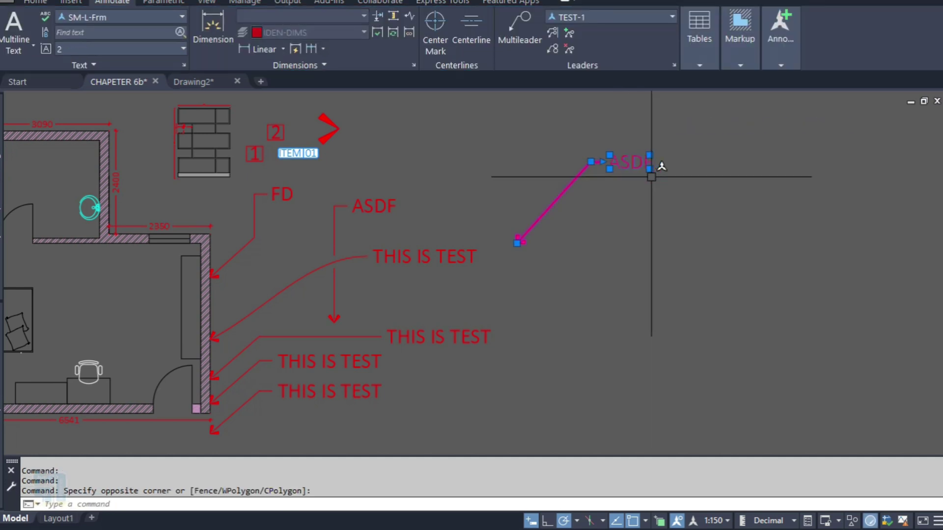
type("qp")
key("Return")
left_click(796, 279)
left_click(794, 294)
key("Escape")
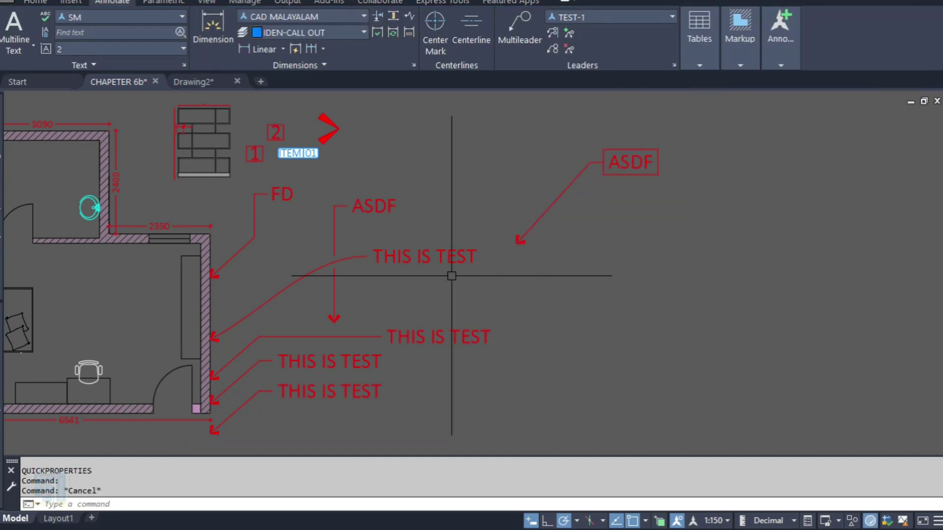
left_click(694, 147)
left_click(609, 192)
type("e")
key("Return")
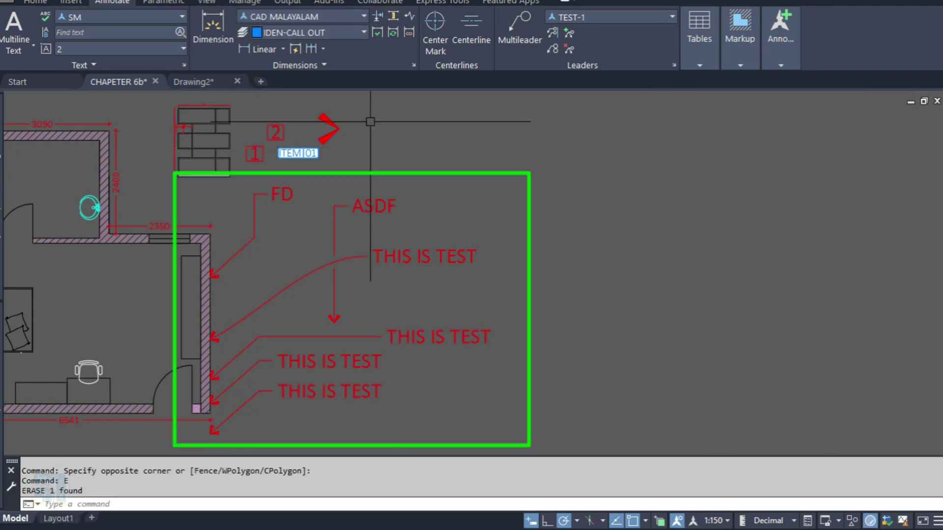
Pan the plan, cancel the MLD and LE shortcut attempts, and show the Manage ribbon
mouse_move(283, 243)
middle_mouse_down()
mouse_move(449, 255)
mouse_move(357, 238)
middle_mouse_up()
key("Escape")
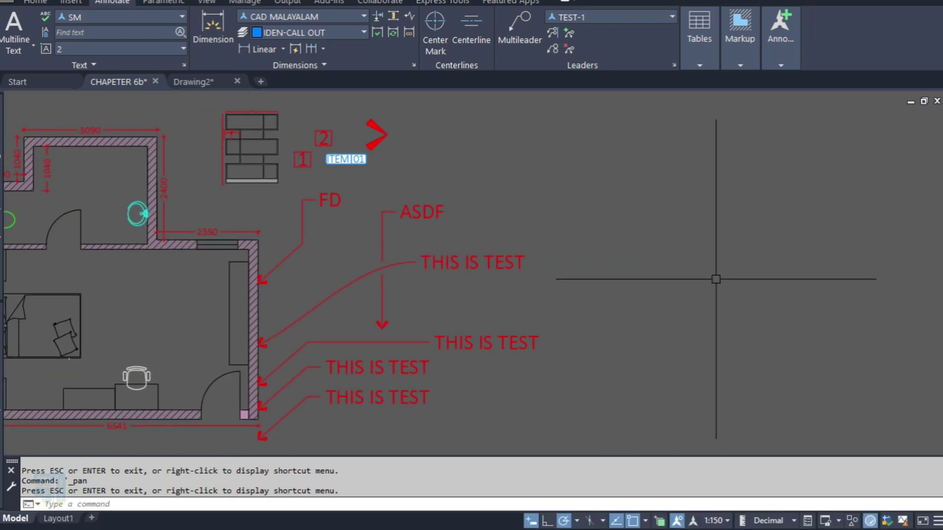
type("MLD")
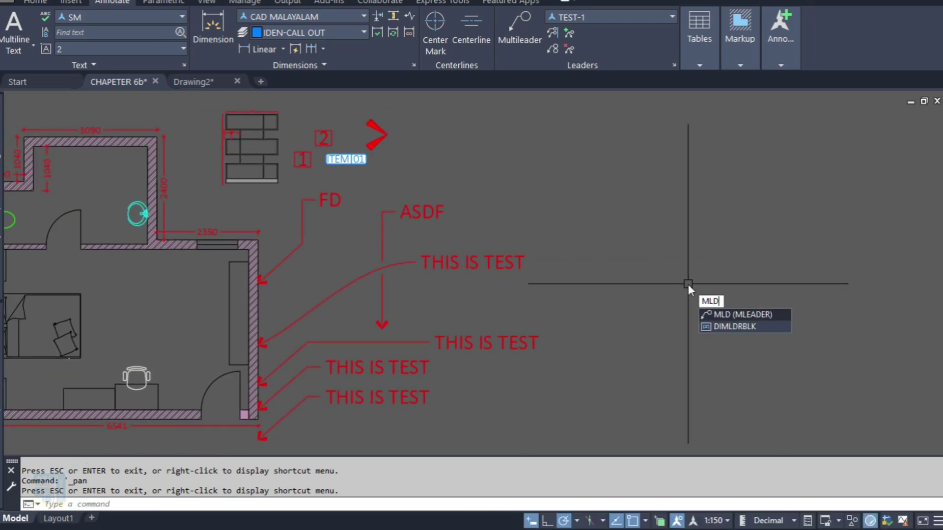
key("Escape")
type("L")
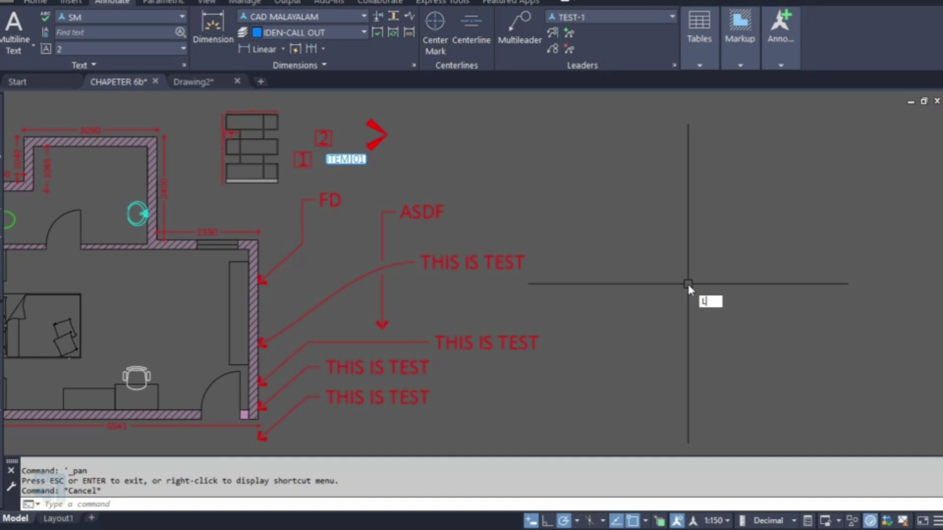
type("E")
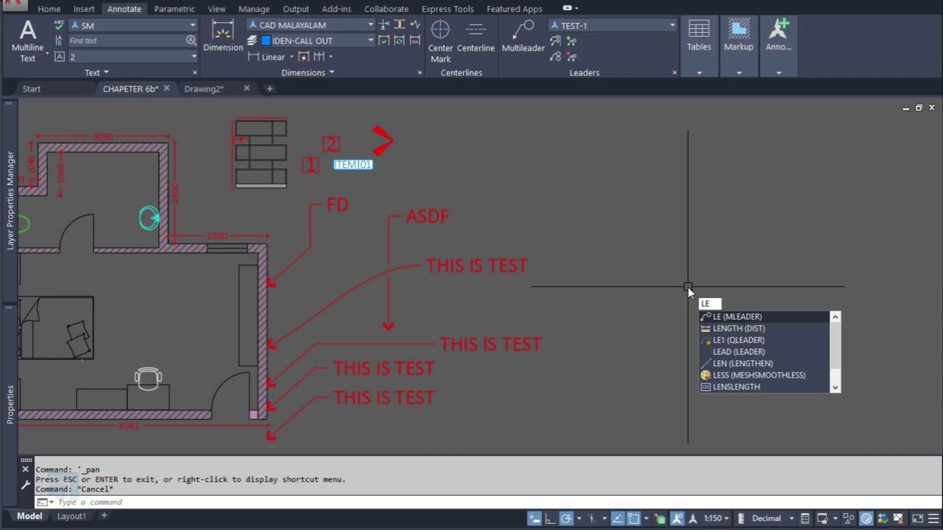
key("Escape")
left_click(252, 9)
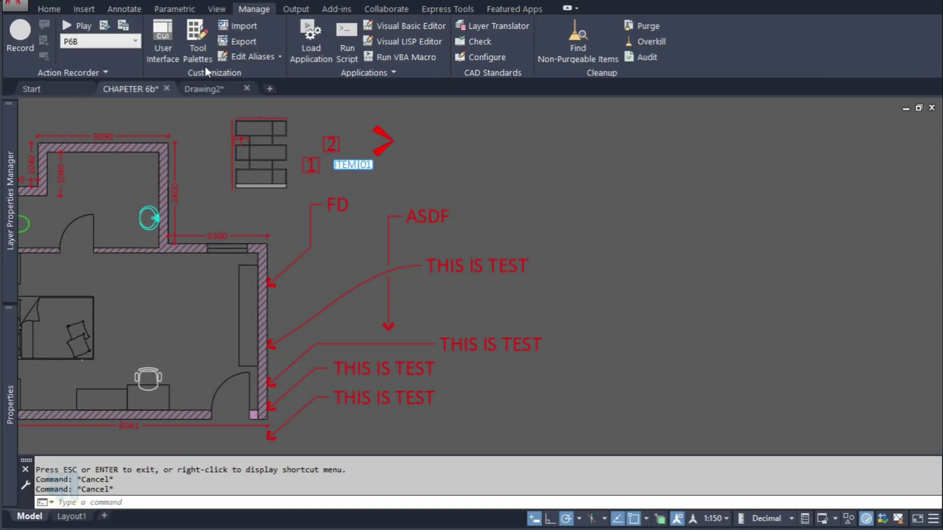
Add the alias line 'LE, *MLEADER' to acad.pgp and close Notepad
left_click(225, 55)
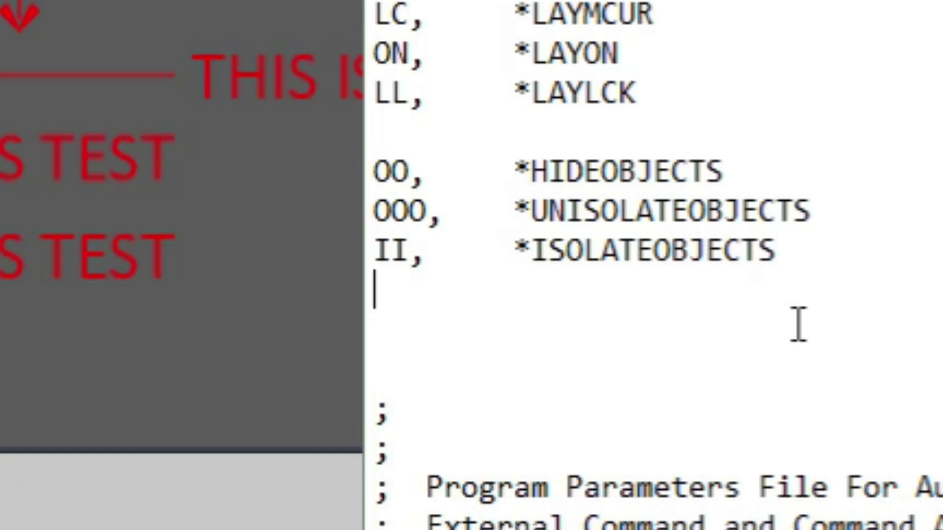
key("Return")
key("Return")
key("Up")
type("LE,     *MLEADER")
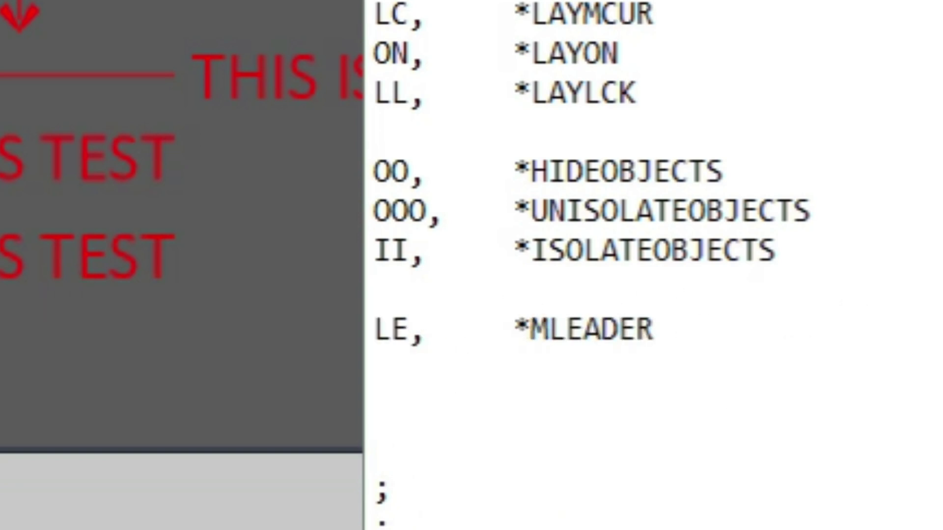
key("alt+F4")
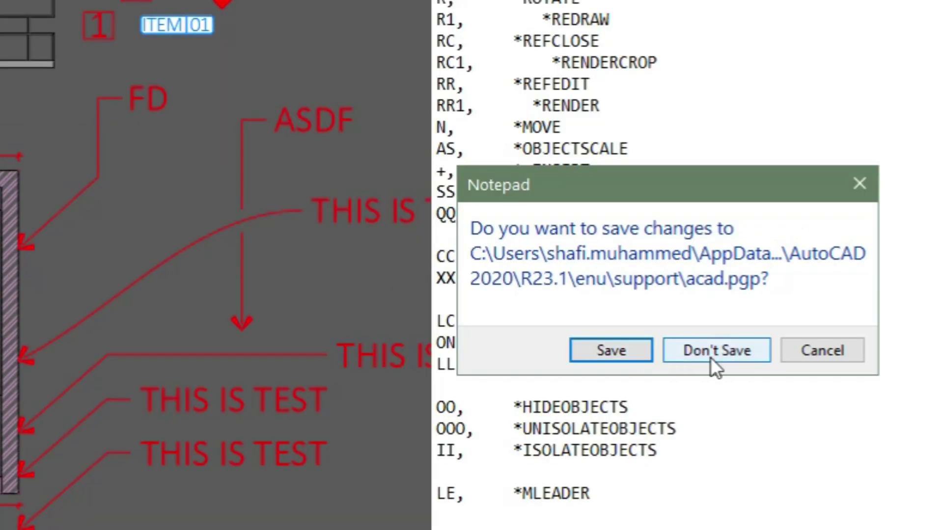
left_click(717, 350)
Run REINIT and reload the PGP file
type("R")
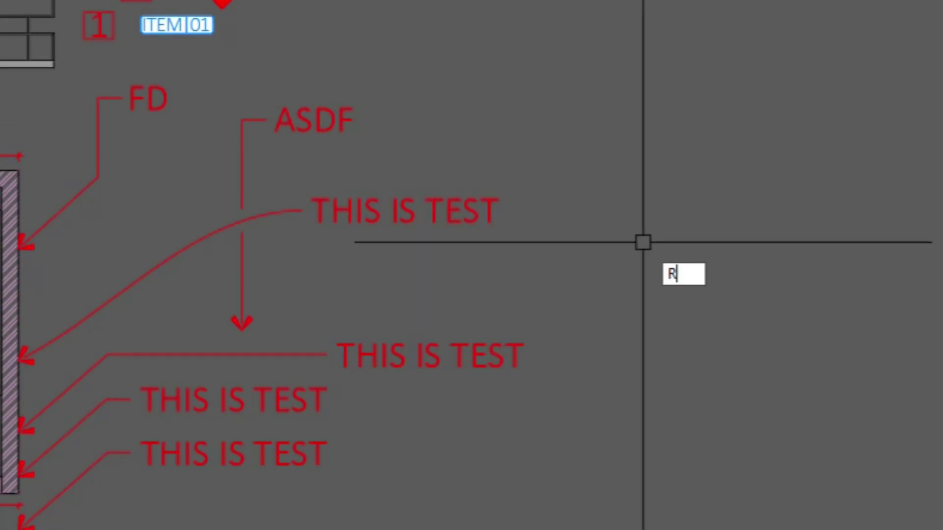
type("EIN")
left_click(724, 298)
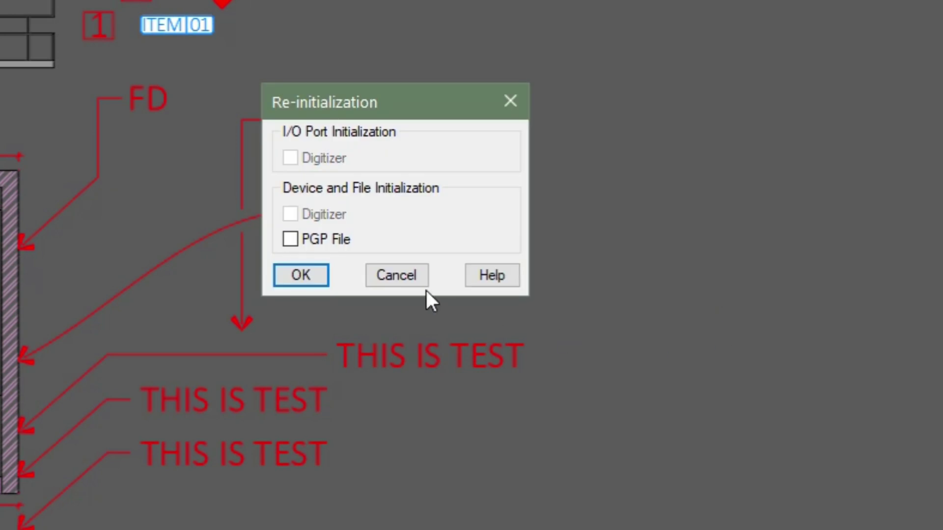
left_click(290, 240)
left_click(288, 277)
Cancel the LE entry and open the Multileader Style Manager with MLS
type("LE")
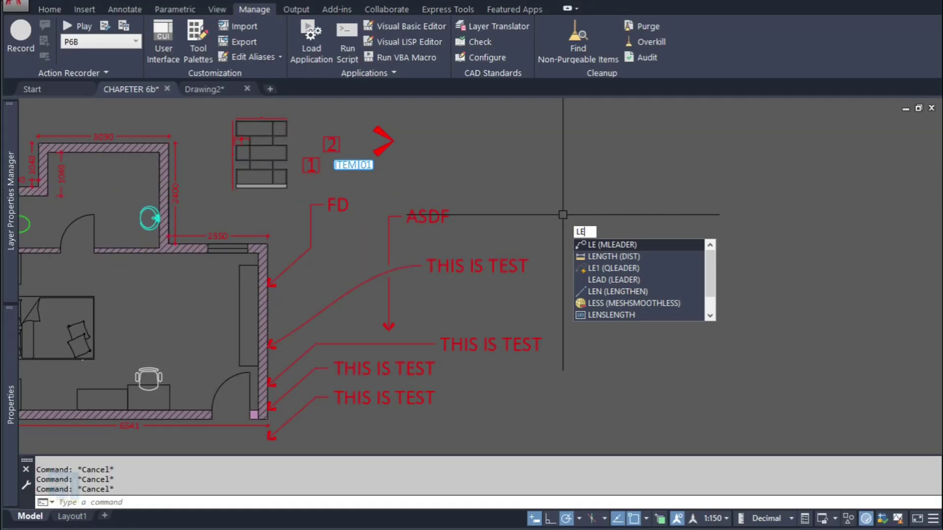
key("Escape")
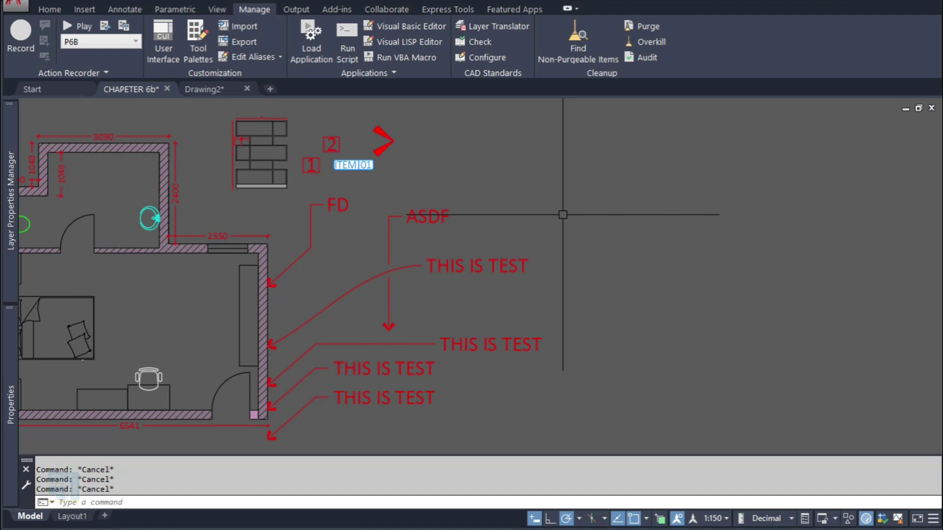
type("MLS")
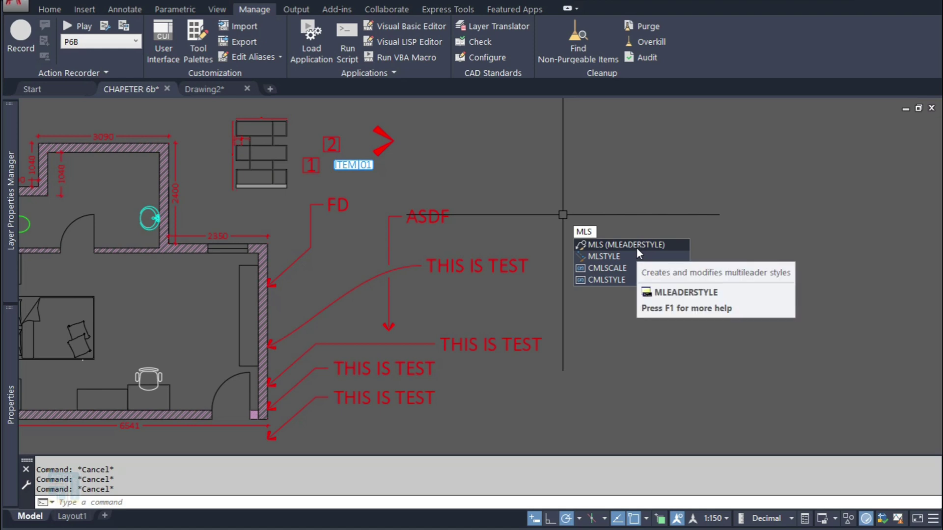
key("Return")
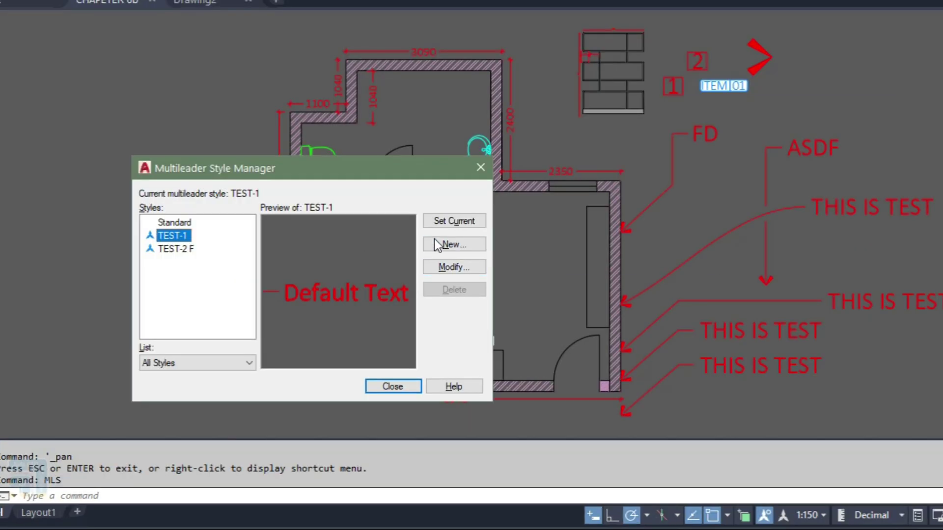
Modify TEST-1: set leader type to Spline, back to Straight, and keep colour ByLayer
left_click(447, 267)
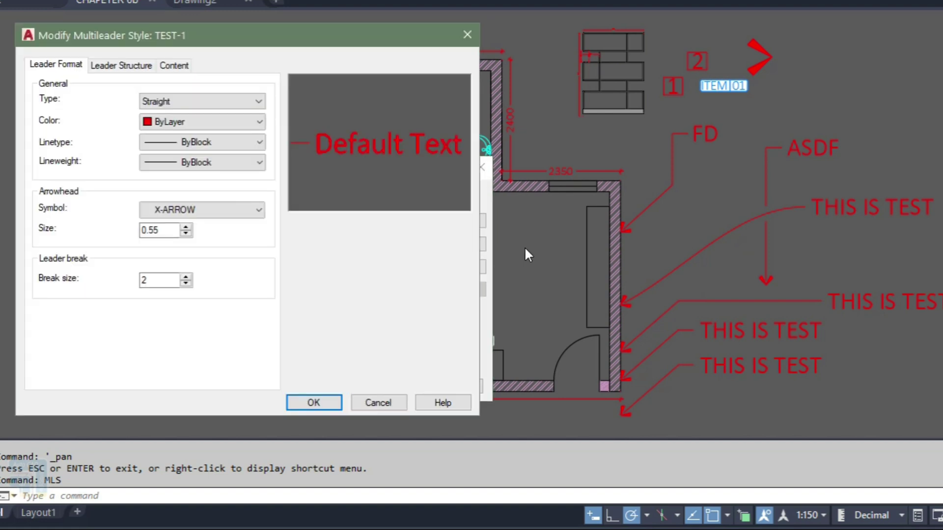
left_click_drag(406, 37, 418, 38)
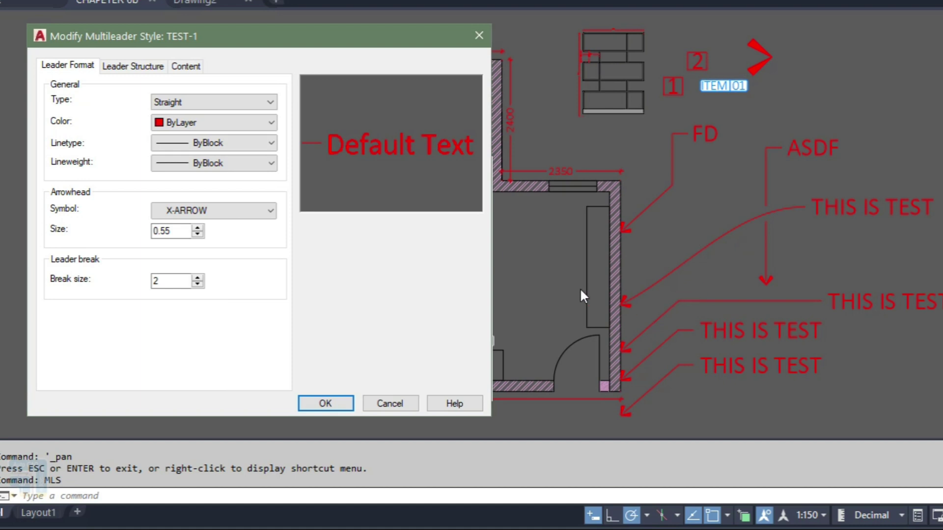
left_click(211, 101)
left_click(172, 124)
left_click(223, 102)
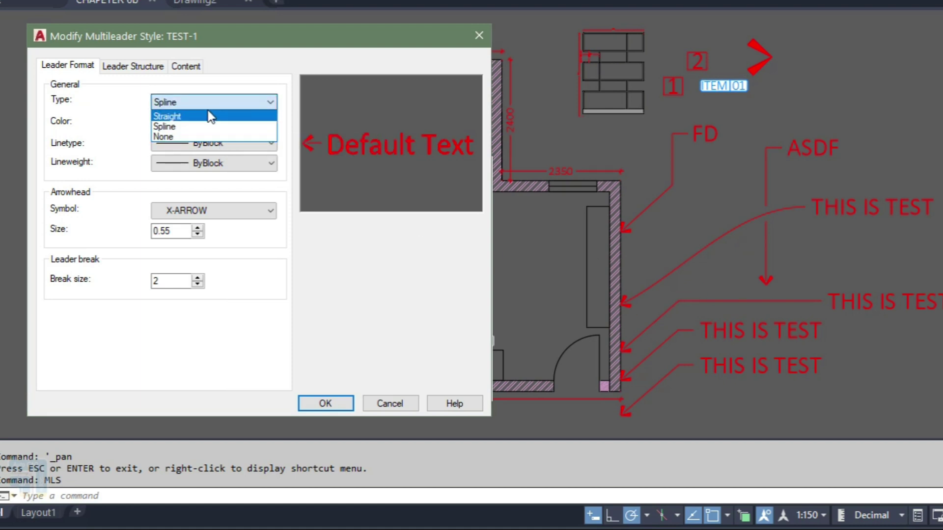
left_click(205, 117)
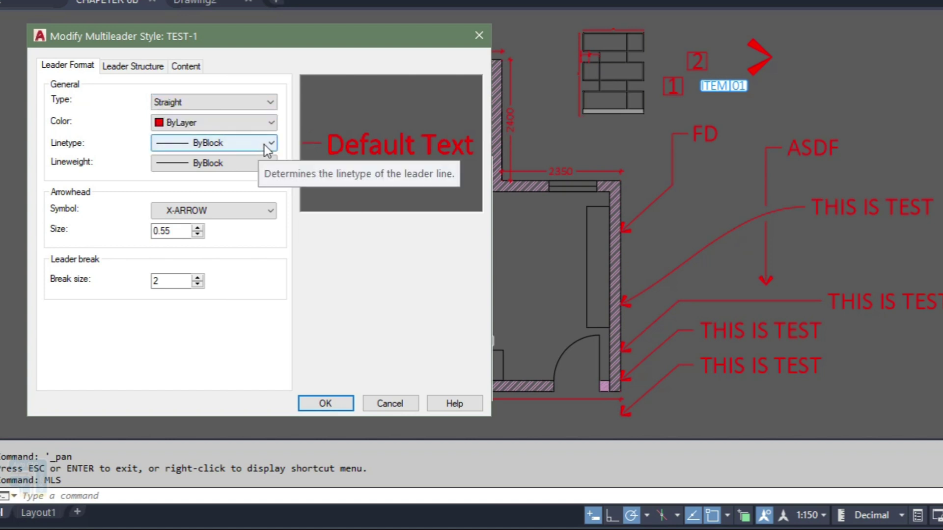
left_click(193, 120)
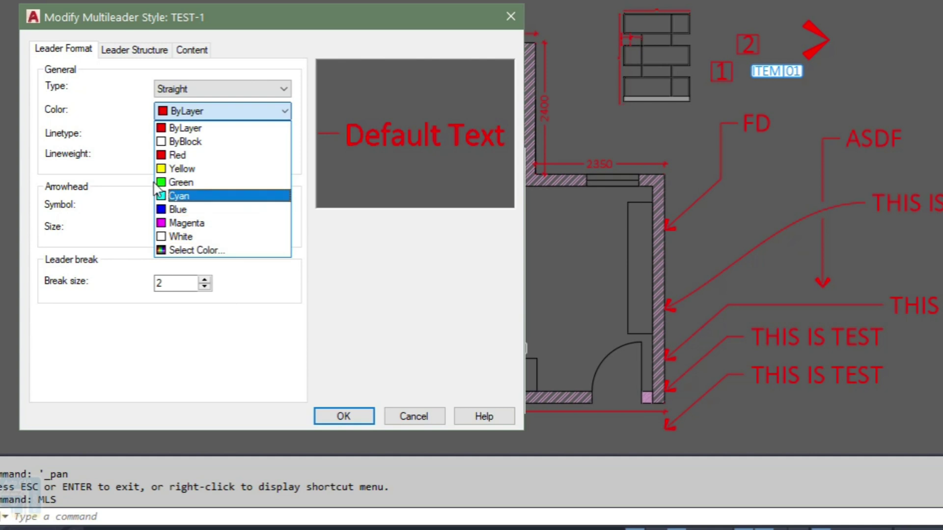
left_click(75, 149)
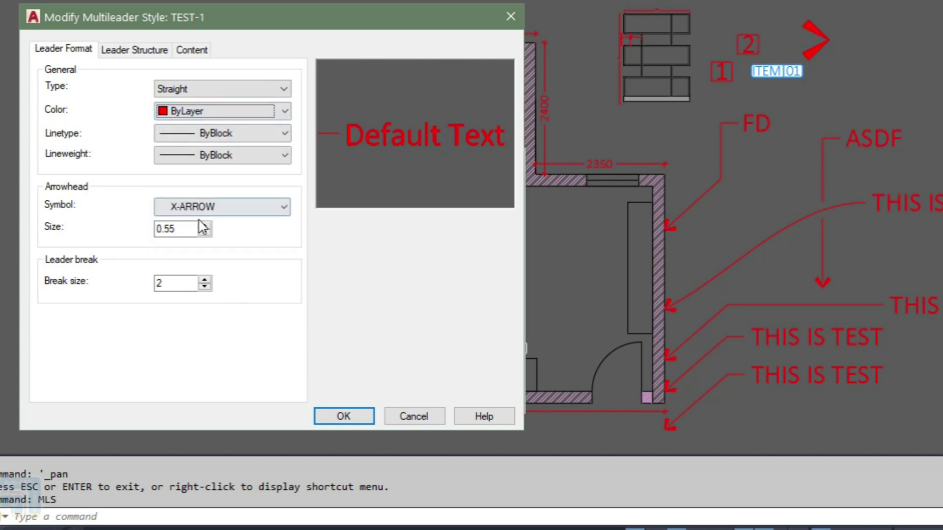
Set TEST-1's arrowhead to None, then to the custom user arrow block X-ARROW
left_click(213, 207)
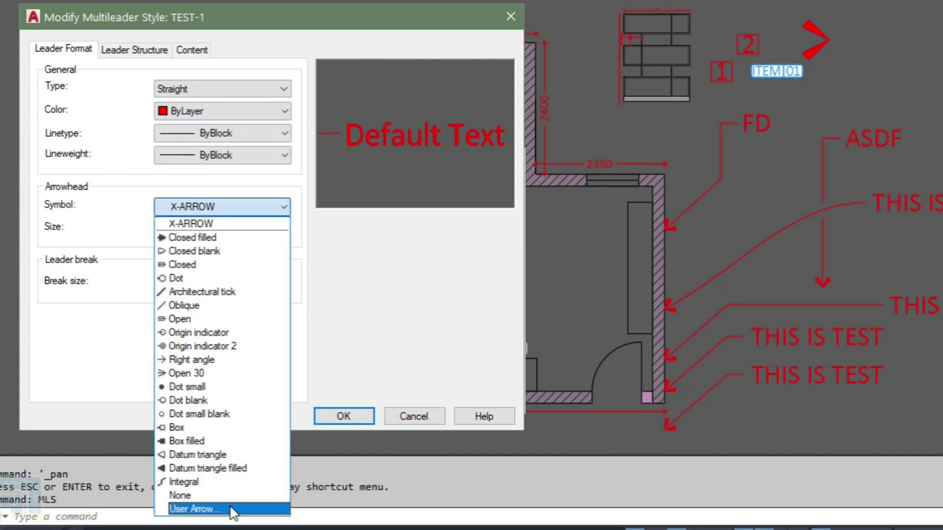
left_click(205, 486)
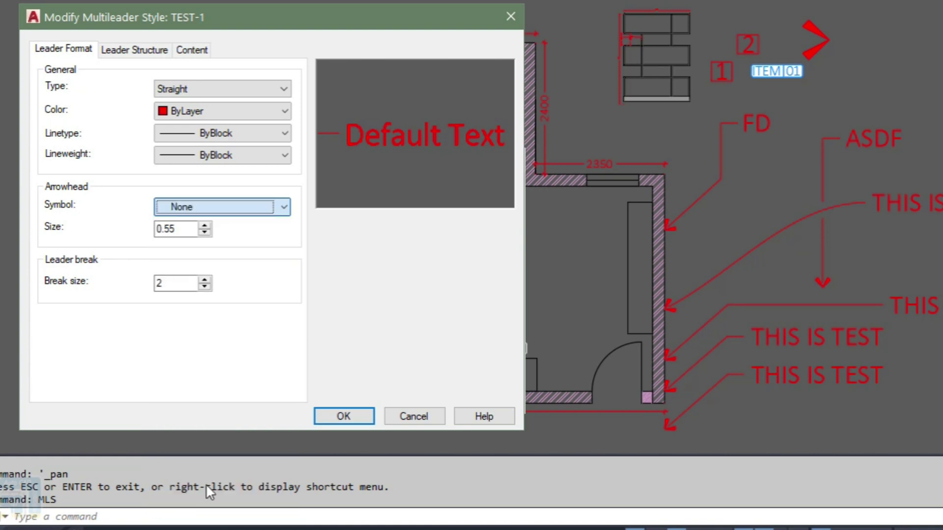
left_click(285, 210)
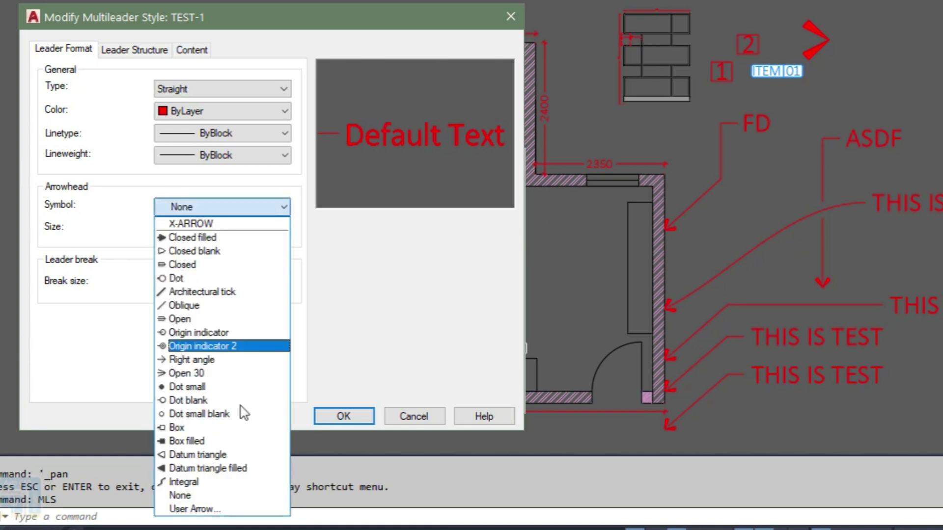
left_click(214, 510)
left_click(515, 189)
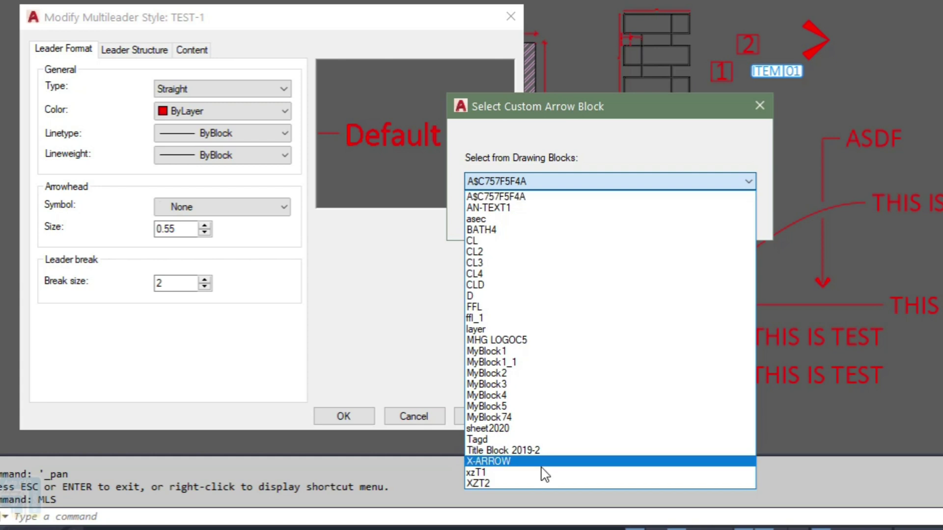
left_click(488, 462)
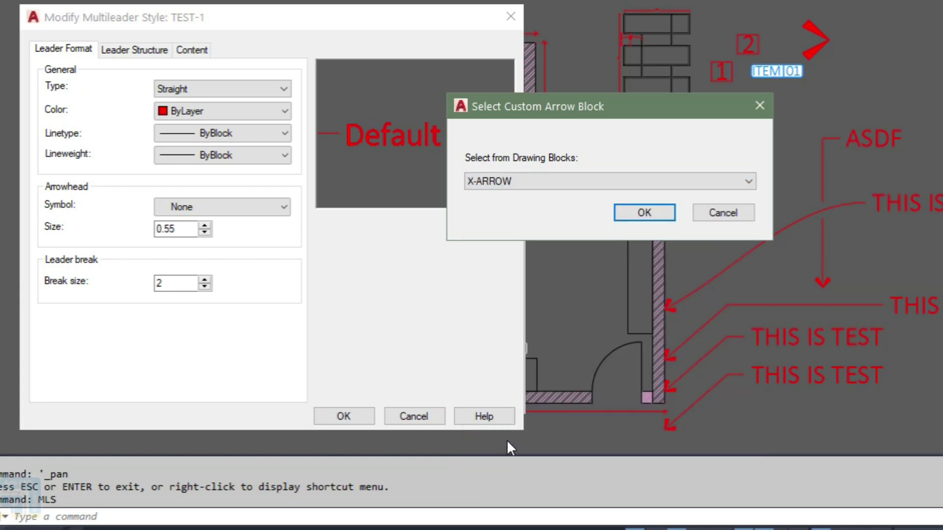
left_click(631, 208)
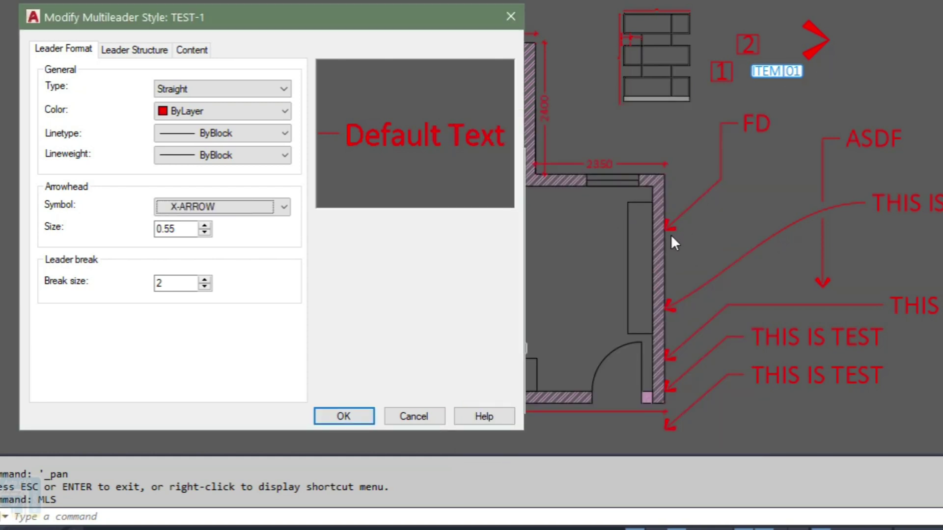
Discard the TEST-1 edits, close the style manager, and dismiss quick properties
left_click(403, 416)
left_click(415, 396)
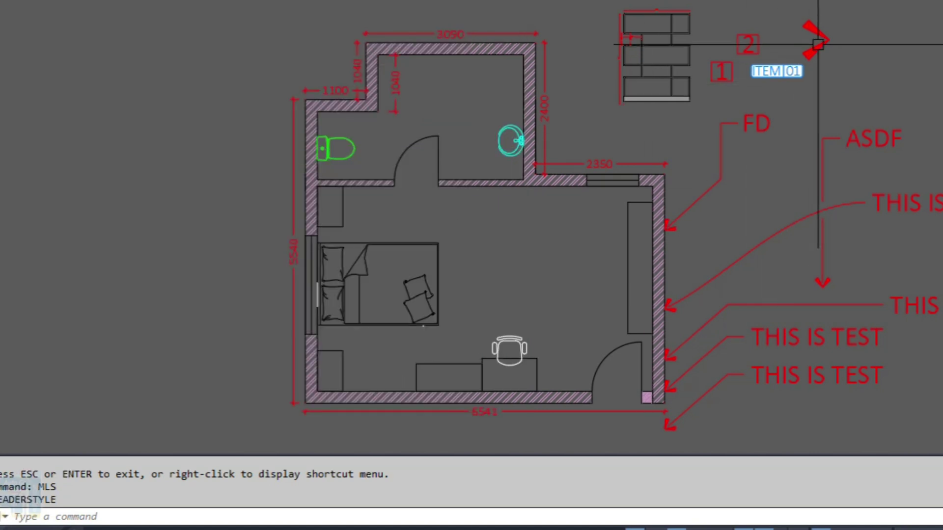
type("qp")
key("Return")
key("Escape")
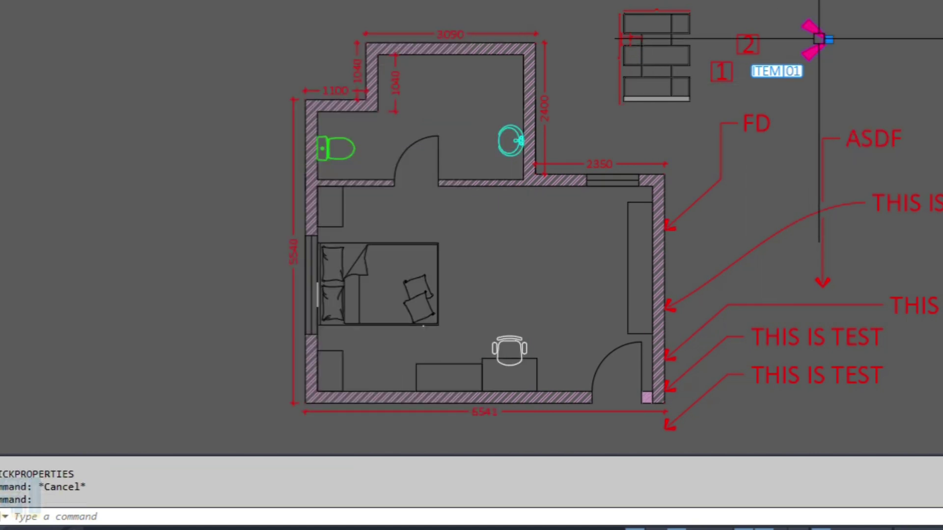
key("Escape")
Start and cancel trial circle, rectangle and BEDIT commands near the plan's top right
type("c")
key("Return")
left_click(862, 51)
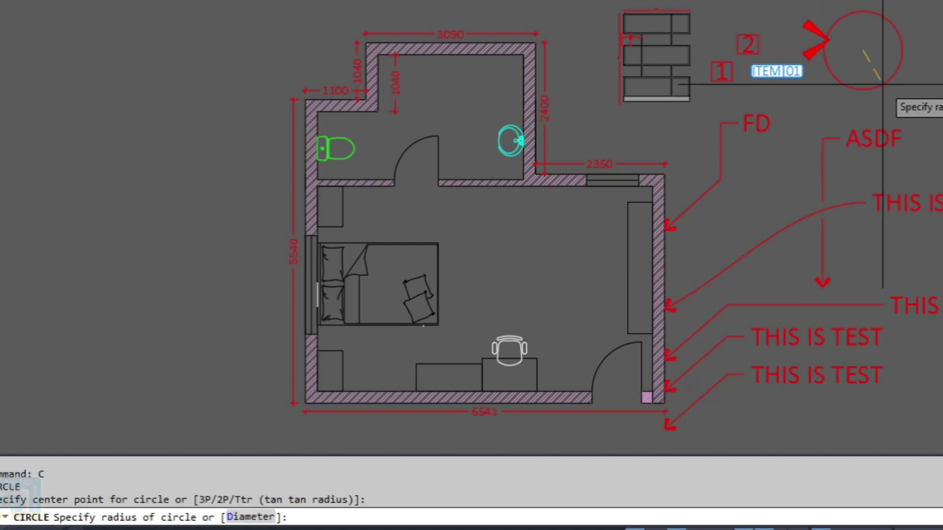
key("Escape")
type("rec")
key("Return")
left_click(895, 62)
key("Escape")
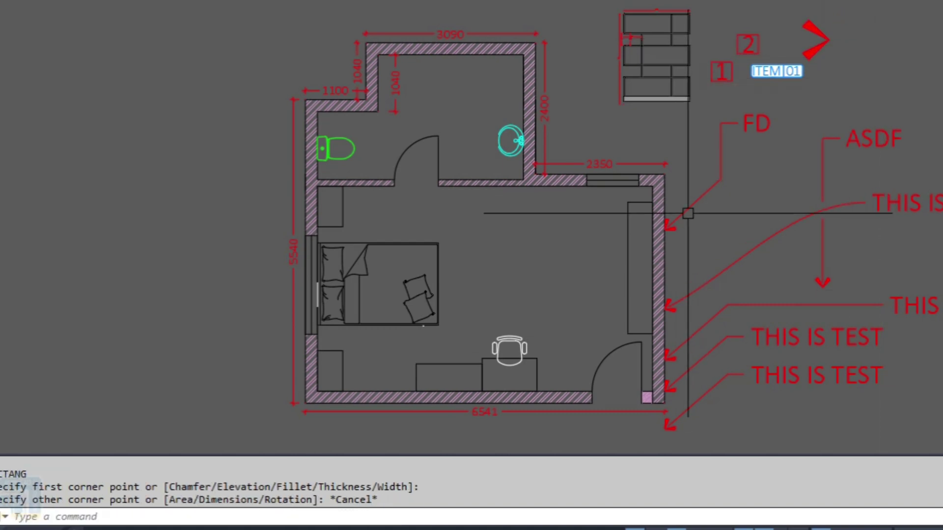
type("bedit")
key("Return")
key("Escape")
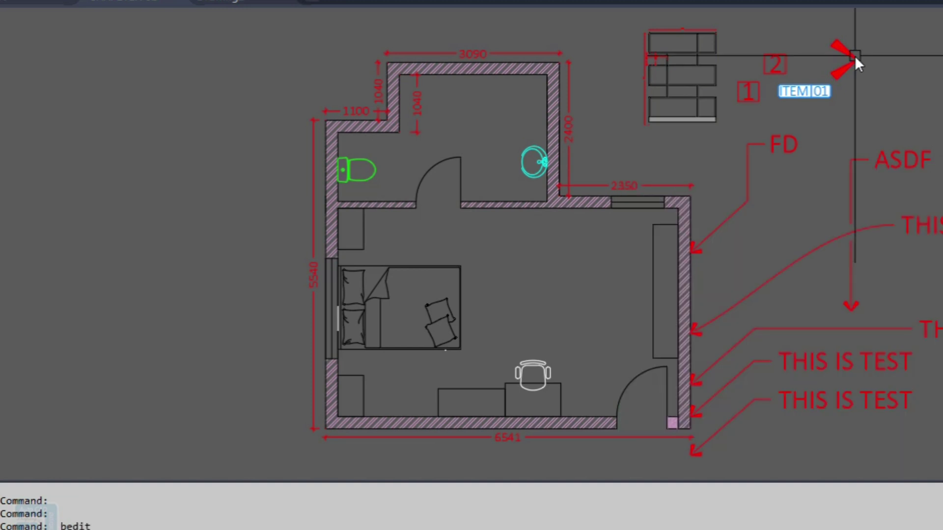
Draw a small rectangle at the top right of the plan and window-select it
type("rec")
key("Return")
left_click(905, 64)
left_click(935, 100)
left_click(928, 107)
left_click(899, 59)
Define the rectangle as block AAA with a picked base point, then reopen MLS
type("b")
key("Return")
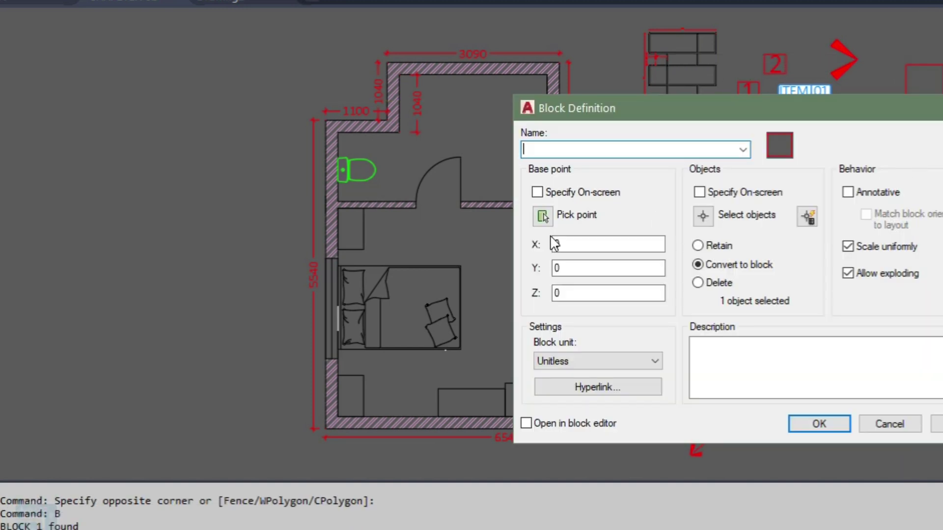
left_click(543, 215)
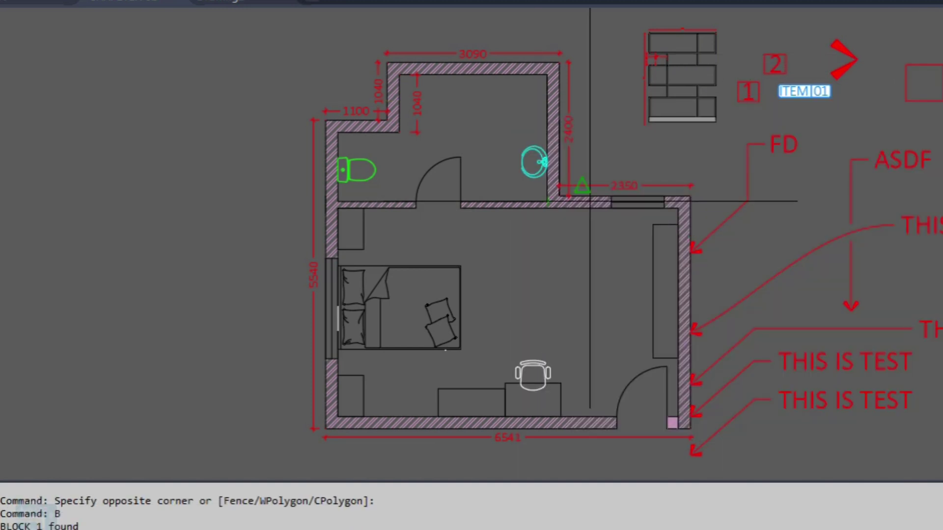
left_click(546, 201)
type("AAA")
left_click(821, 423)
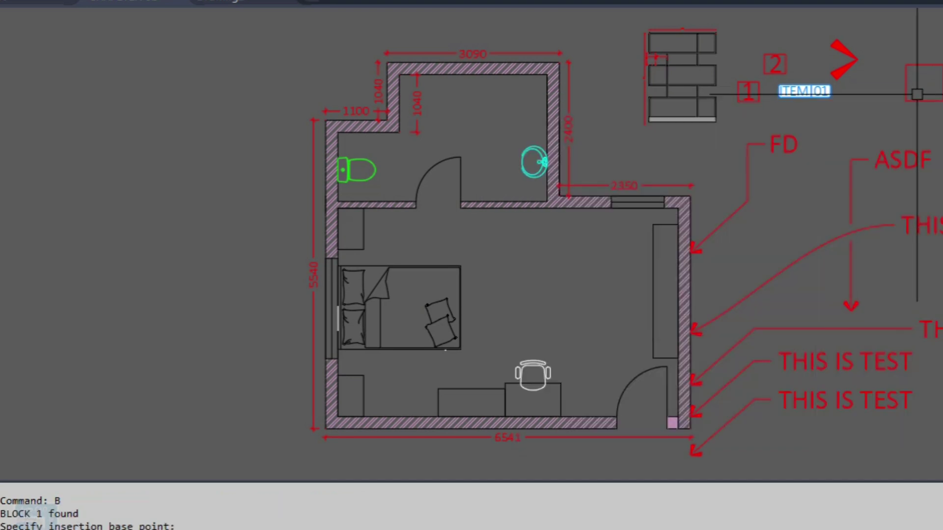
left_click(842, 58)
key("Escape")
type("MLS")
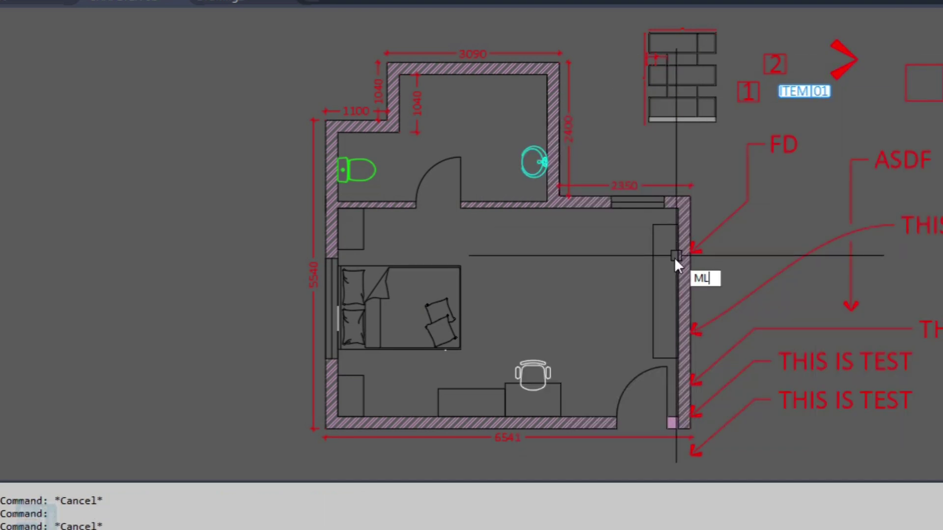
key("Return")
left_click(506, 291)
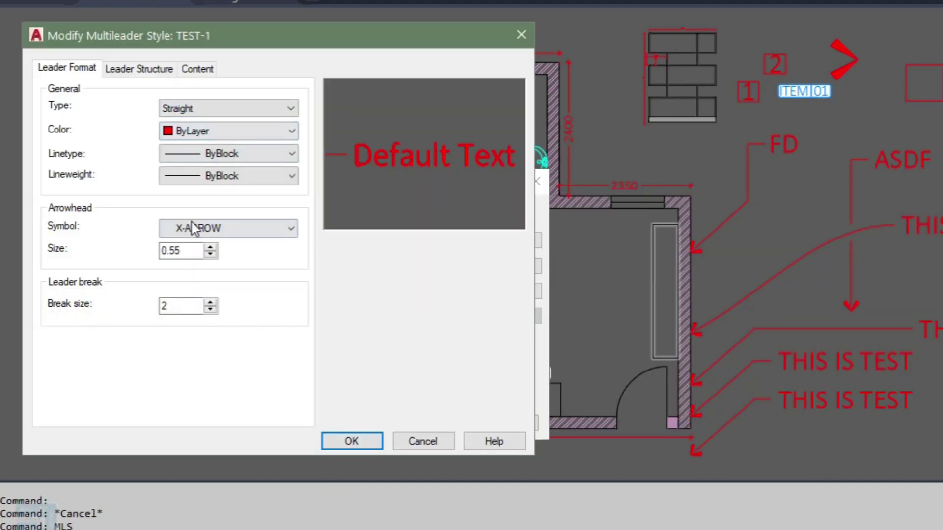
left_click(198, 228)
left_click(192, 528)
left_click(543, 203)
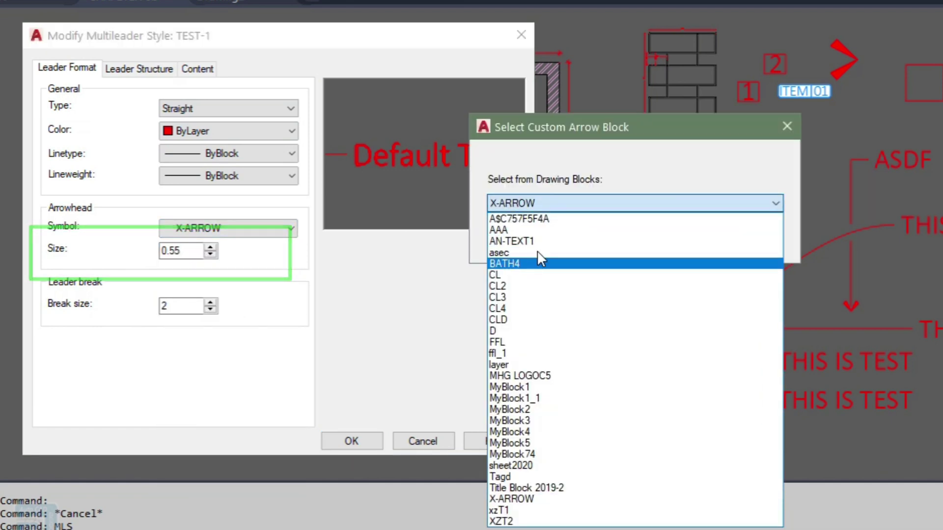
left_click(513, 253)
key("Escape")
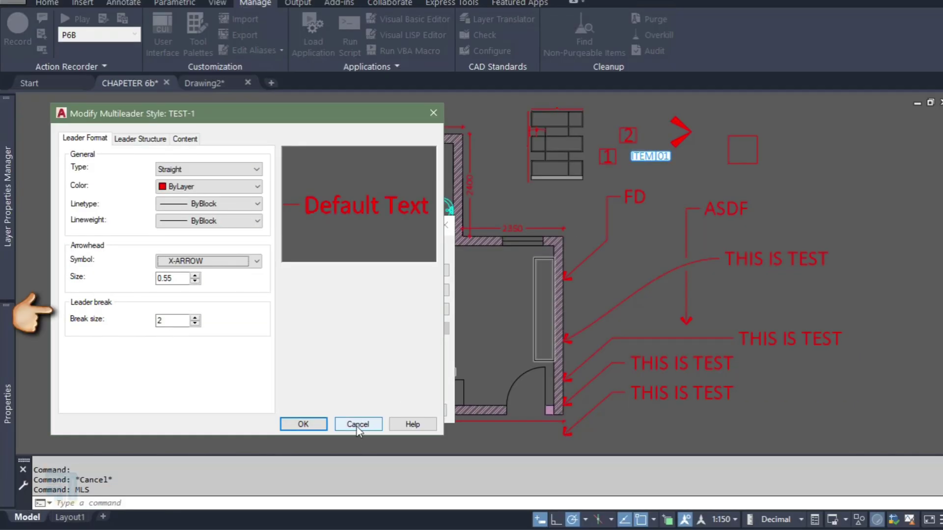
Discard the arrowhead changes and place an LE multileader reading AA with a downward arrow
left_click(423, 441)
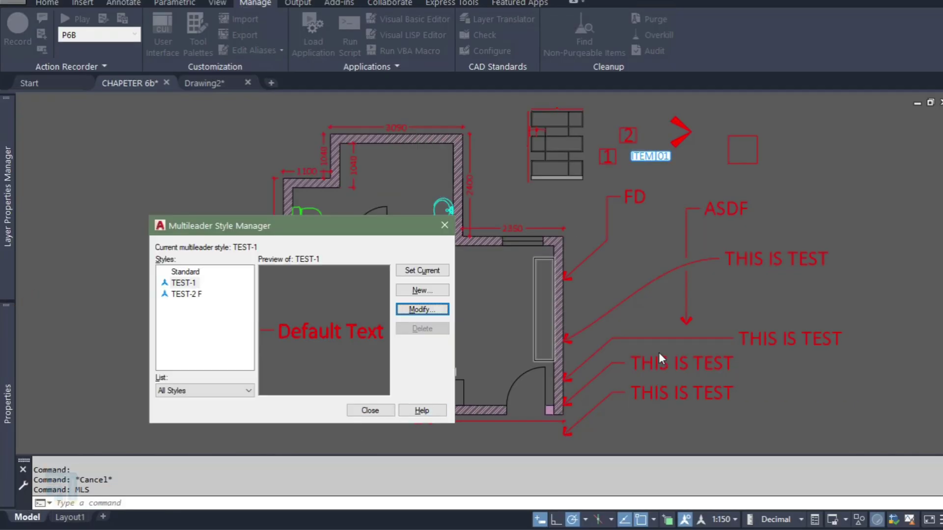
key("Escape")
type("le")
key("Return")
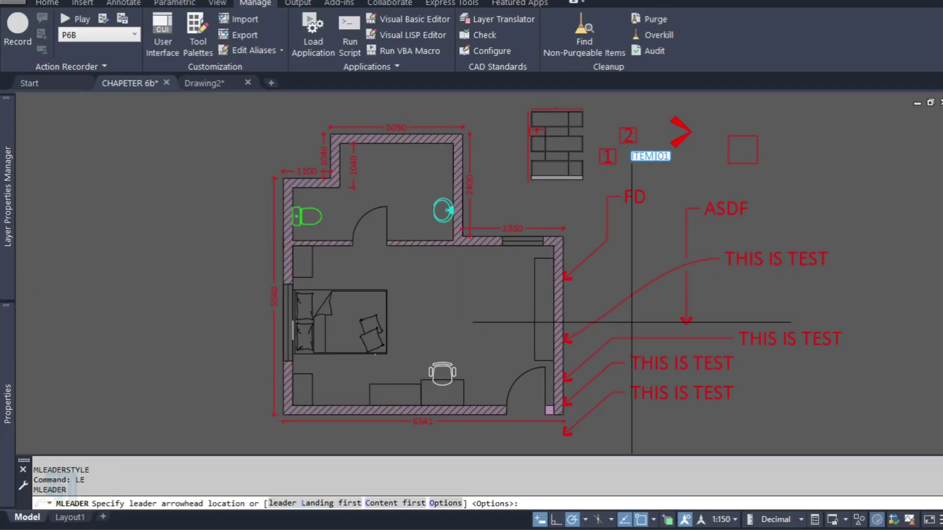
left_click(631, 319)
left_click(631, 252)
type("AA")
left_click(674, 330)
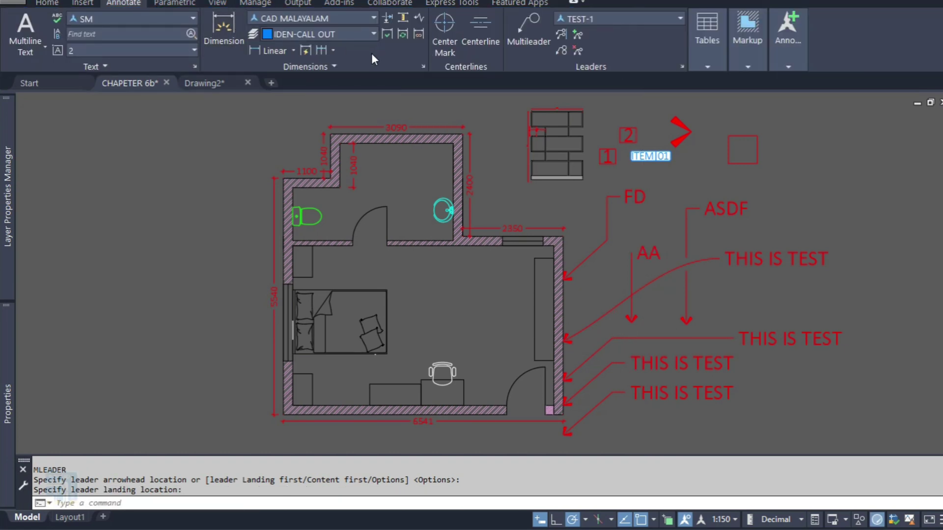
Try a Dimension Break on the AA callout, then end it
left_click(388, 19)
left_click(632, 267)
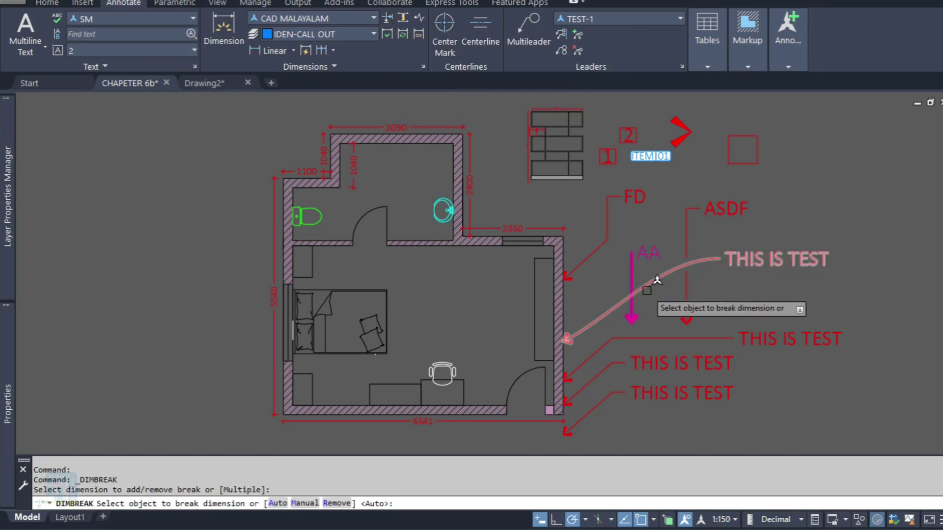
left_click(649, 292)
key("Escape")
Raise TEST-1's maximum leader points to 3 in its Leader Structure settings
type("MLS")
key("Return")
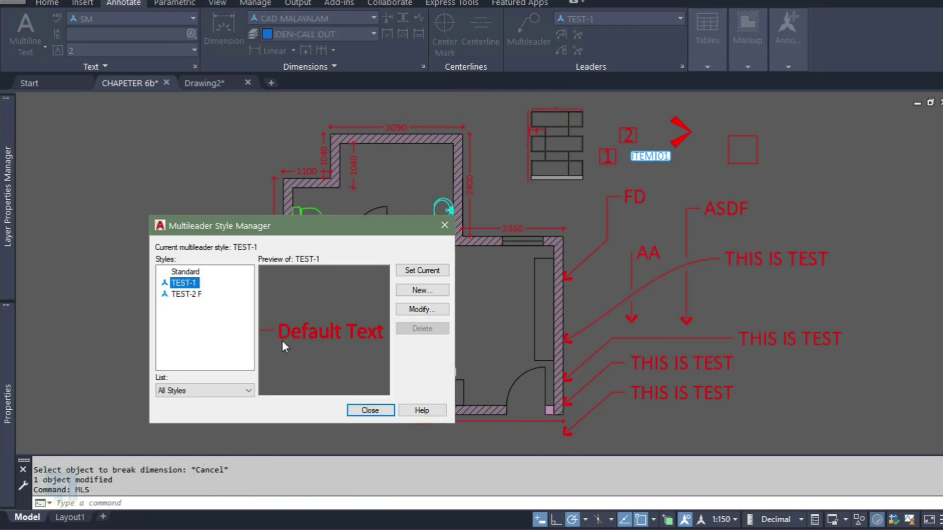
left_click(417, 310)
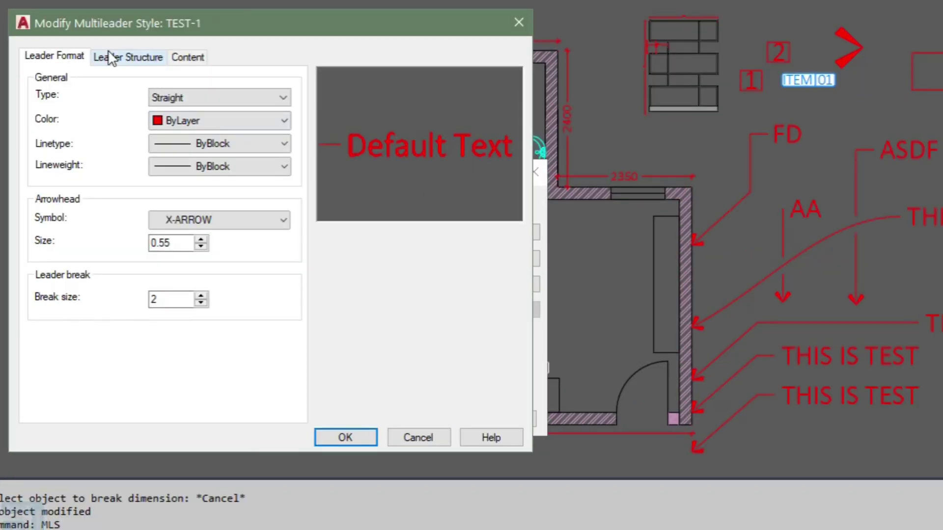
left_click(111, 58)
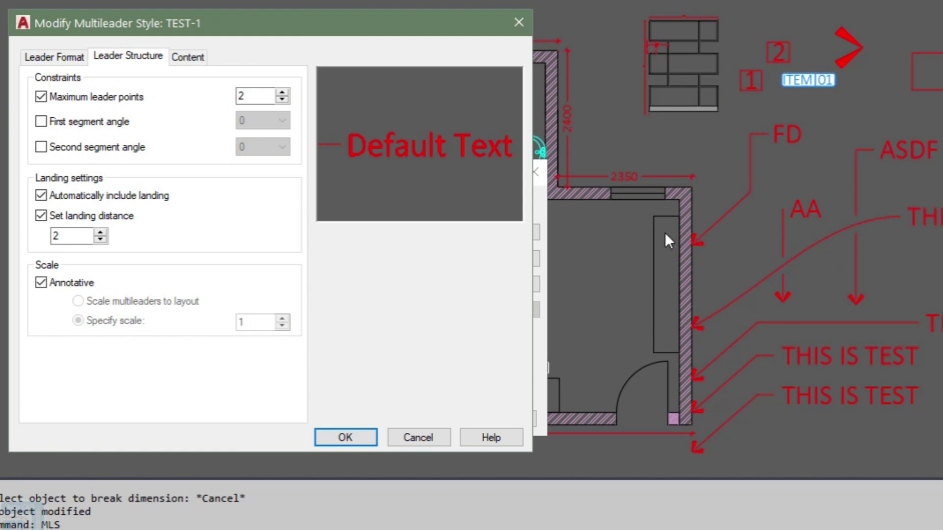
left_click(282, 93)
left_click(133, 98)
key("Return")
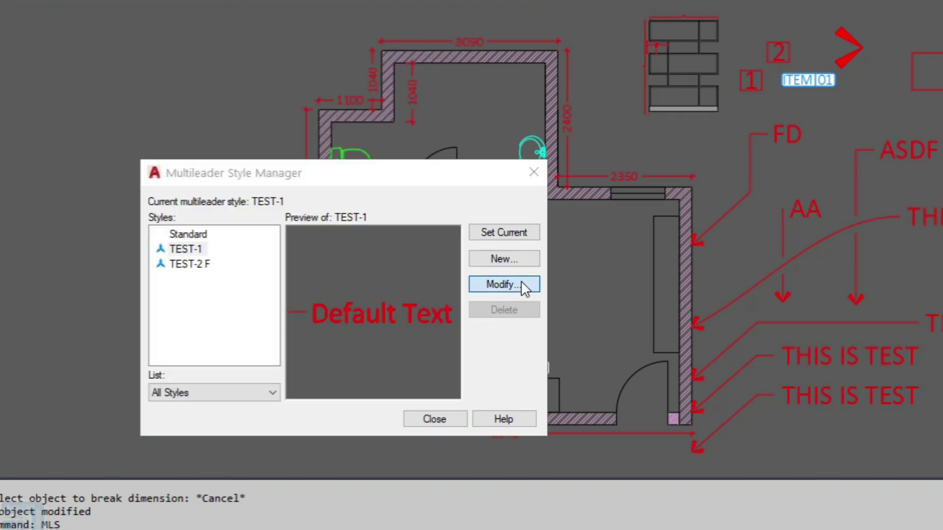
Give TEST-1 a fixed 60° first segment angle and apply the style changes
left_click(521, 285)
left_click(72, 97)
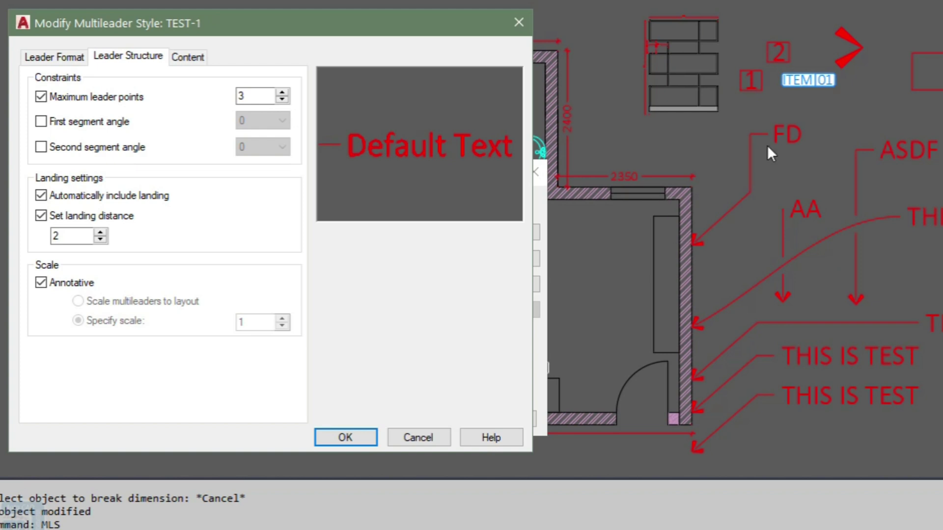
left_click(87, 124)
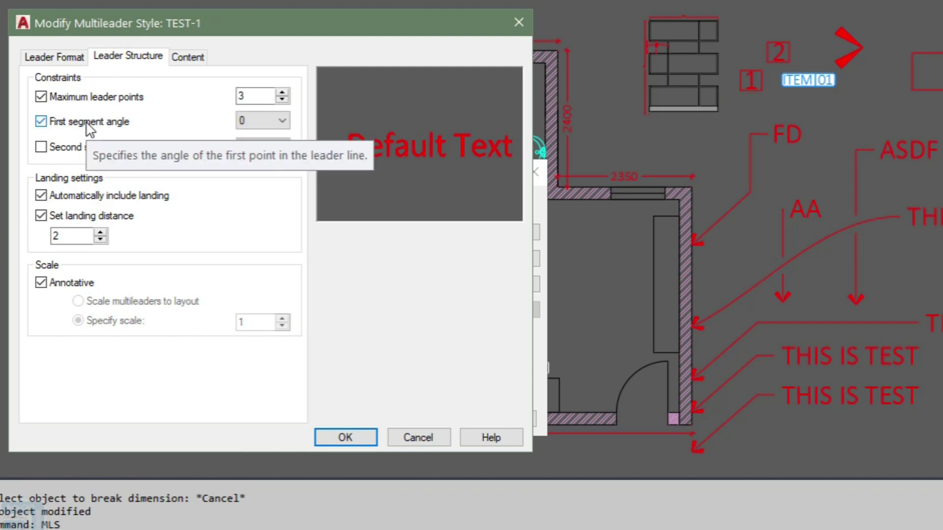
left_click(254, 123)
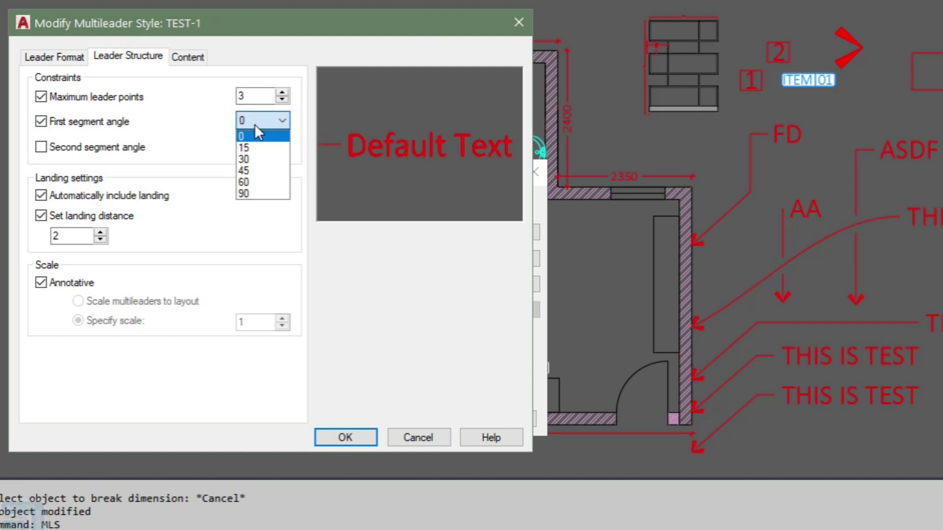
left_click(258, 170)
key("alt+Down")
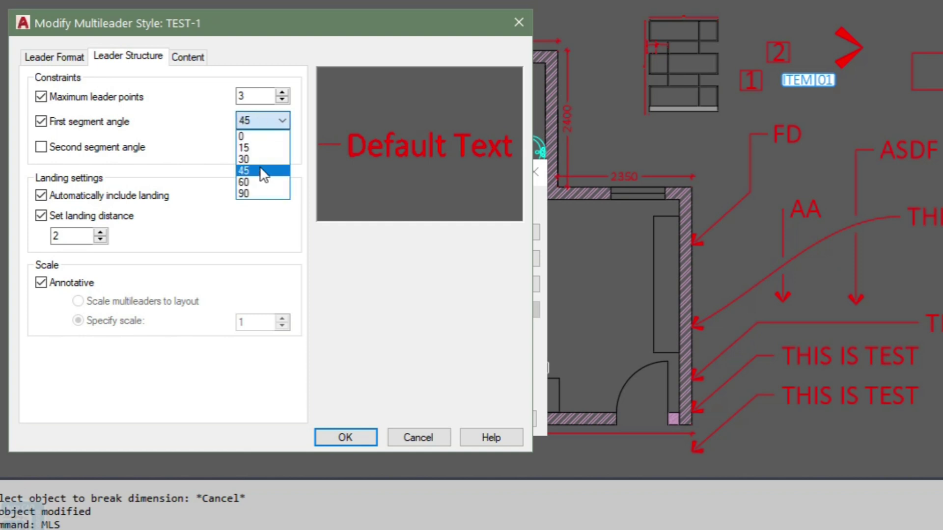
left_click(258, 182)
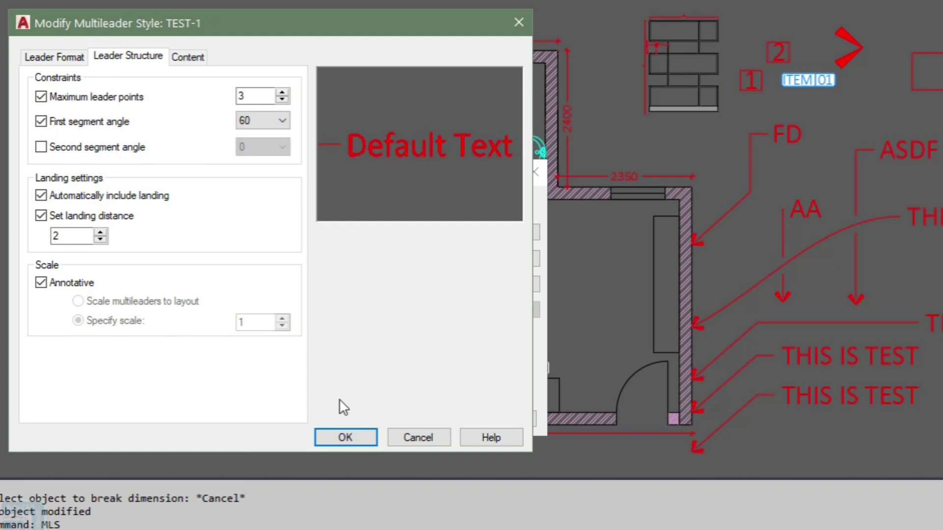
left_click(346, 437)
Close the style manager and pan the plan left to reveal empty space
left_click(432, 417)
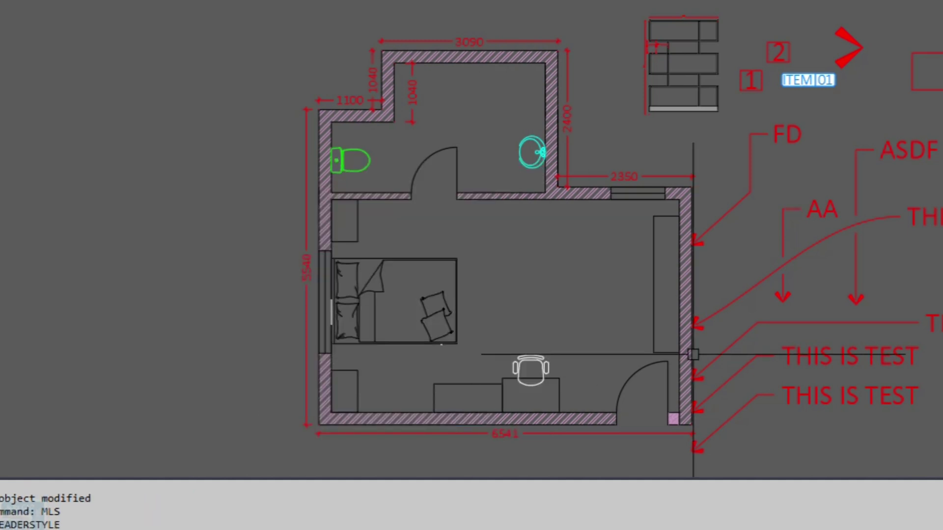
left_click(898, 251)
left_click_drag(898, 252, 747, 200)
left_click_drag(846, 202, 488, 198)
key("Escape")
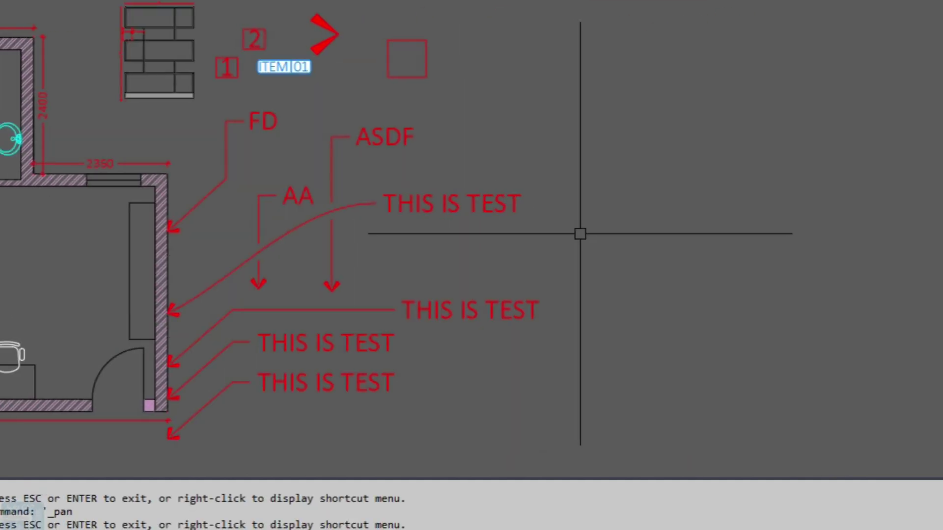
Start a leader with LE, placing its arrowhead right of the existing callouts
type("LE")
key("Return")
left_click(614, 223)
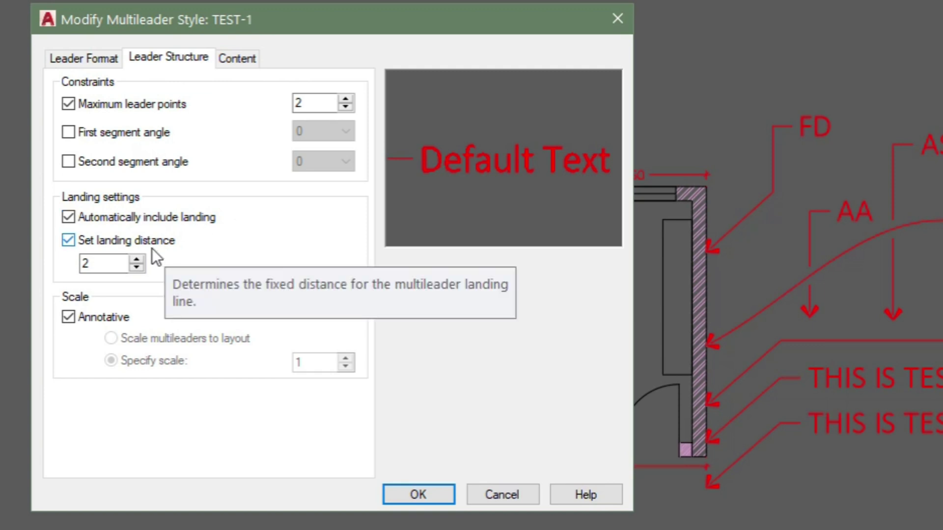
Turn off TEST-1's fixed landing distance and automatic landing, and save the style
left_click(120, 242)
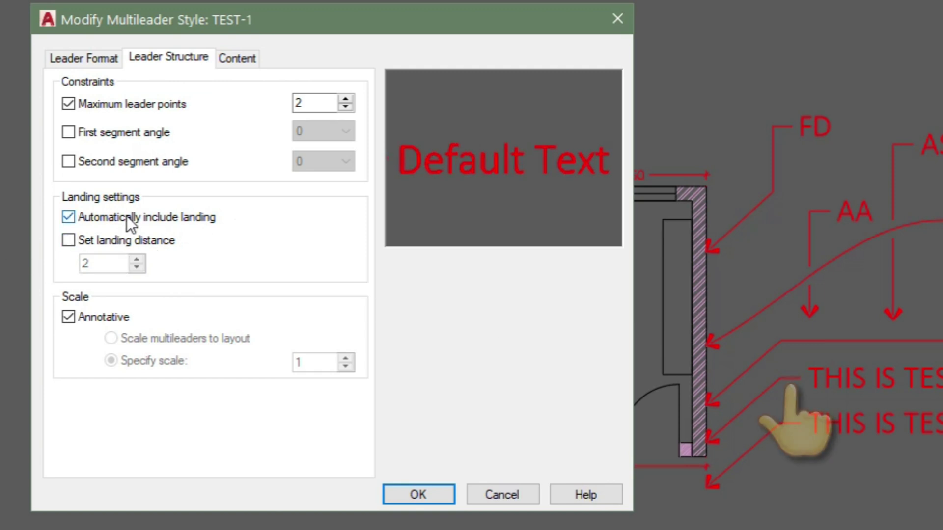
left_click(109, 218)
left_click(425, 495)
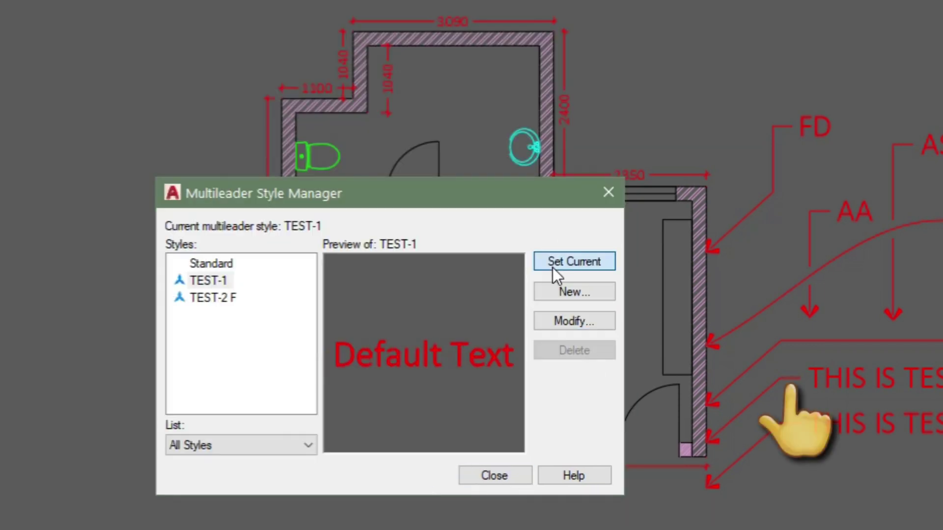
left_click(497, 477)
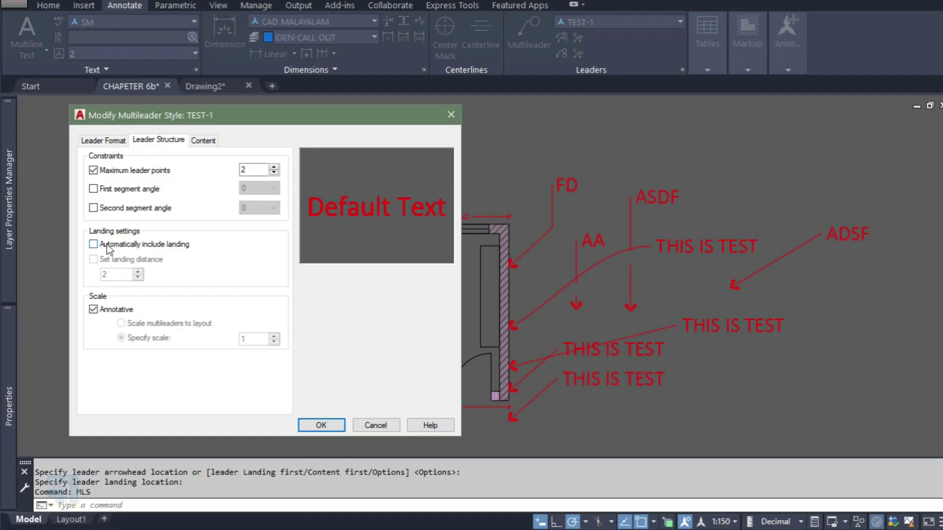
left_click(321, 425)
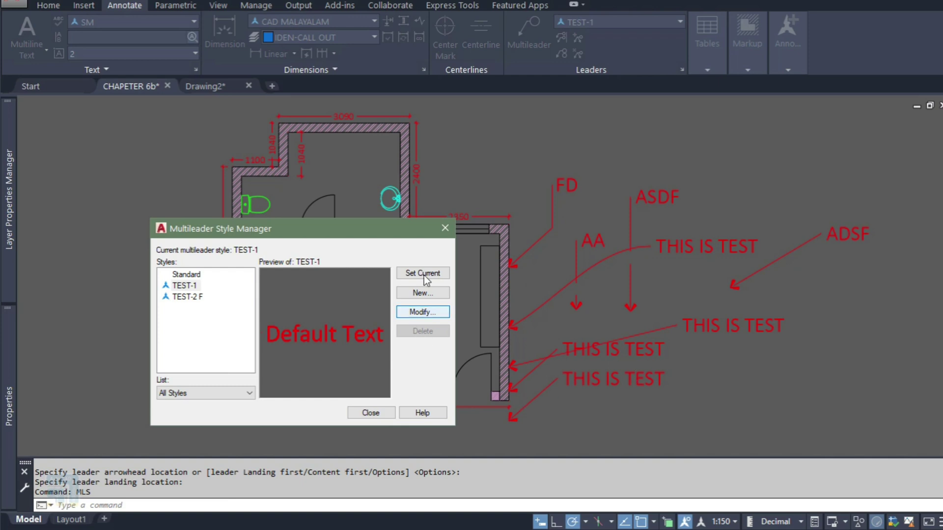
Add an ADSF multileader callout below the plan's right side
left_click(377, 415)
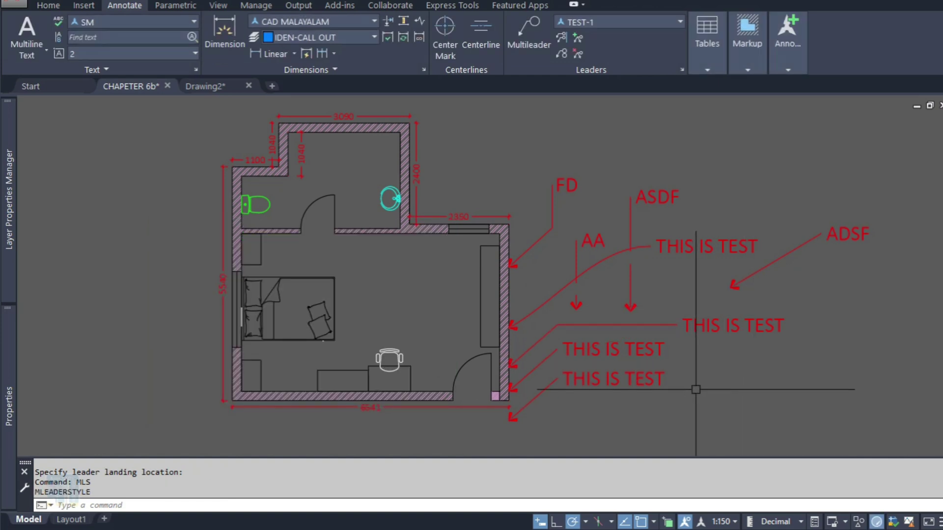
left_click(529, 30)
left_click(673, 417)
left_click(739, 357)
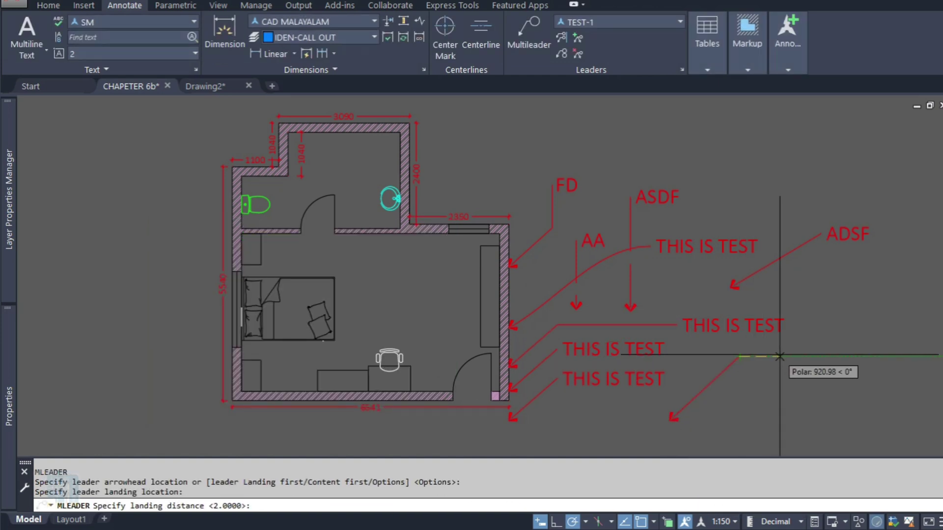
key("Return")
type("ADSF")
left_click(732, 413)
Draw another leader with LE at the upper right of the plan
type("MLS")
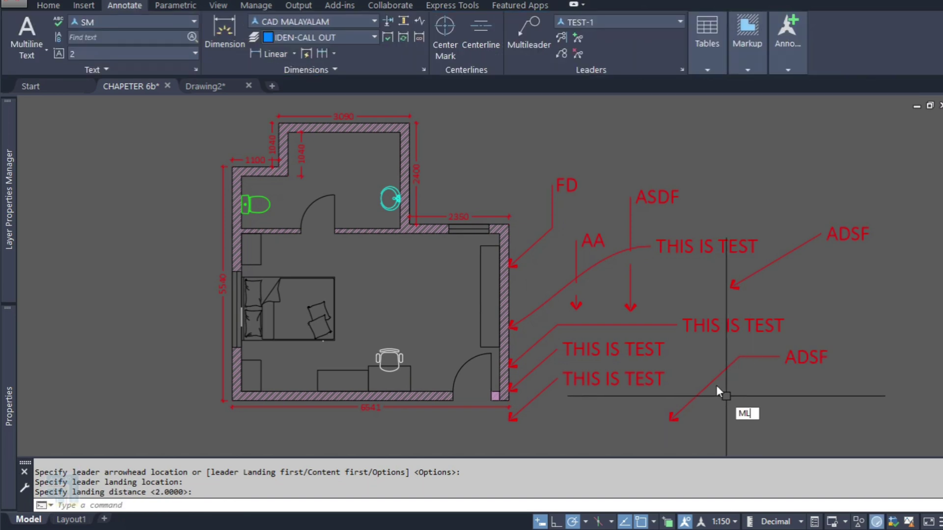
key("Return")
key("Escape")
type("LE")
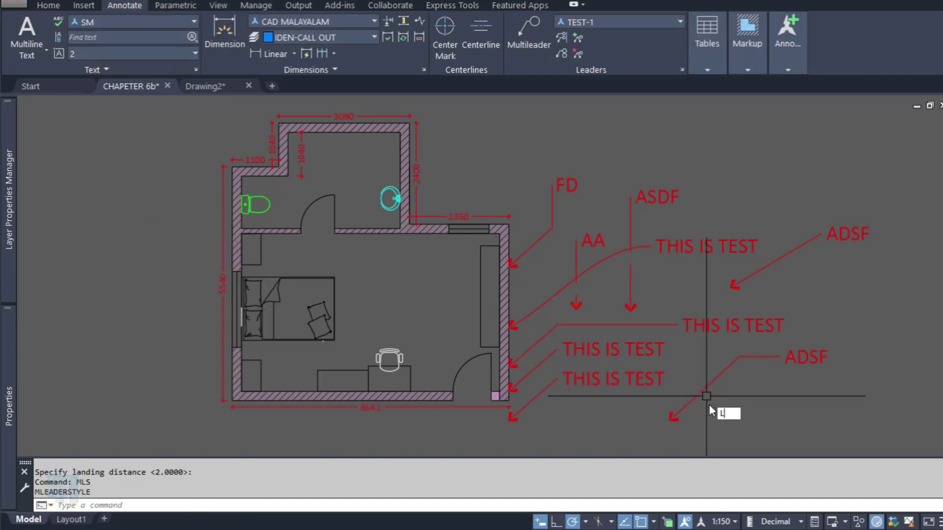
key("Return")
left_click(721, 163)
left_click(761, 119)
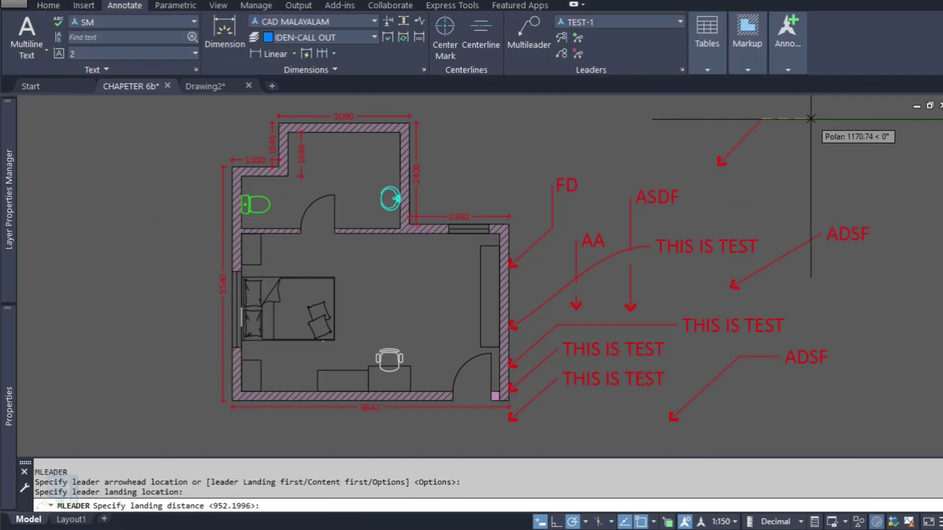
left_click(864, 119)
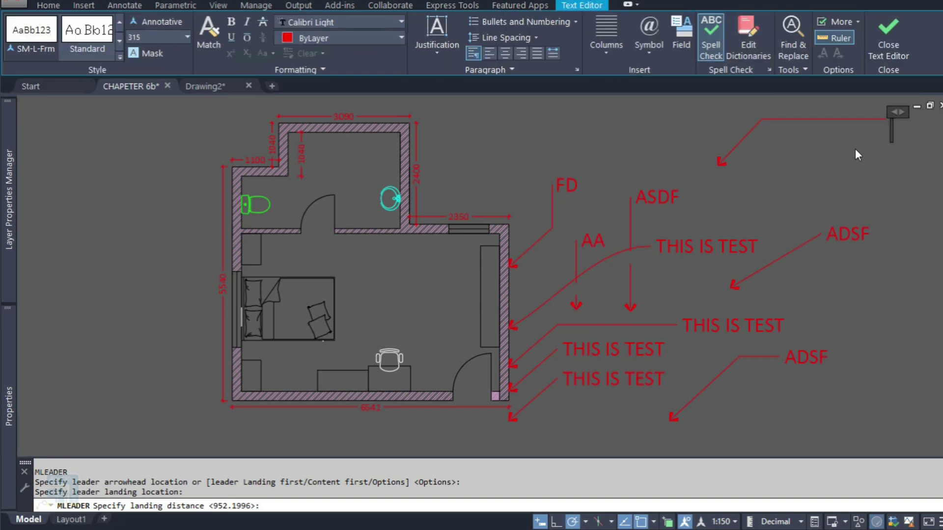
Erase the extra empty leader at the upper right
left_click(771, 124)
left_click(739, 125)
type("E")
key("Return")
Turn on a fixed landing distance of 2 for the TEST-1 style
type("MLS")
key("Return")
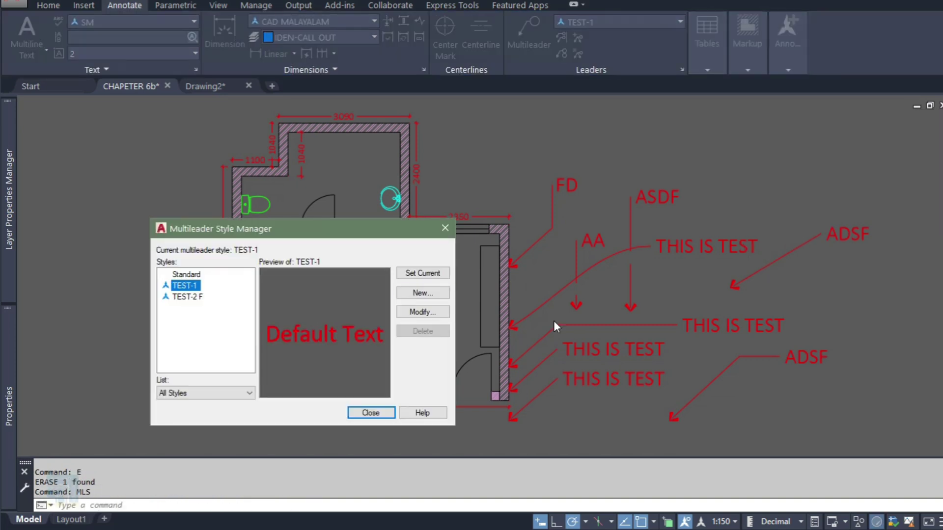
left_click(425, 313)
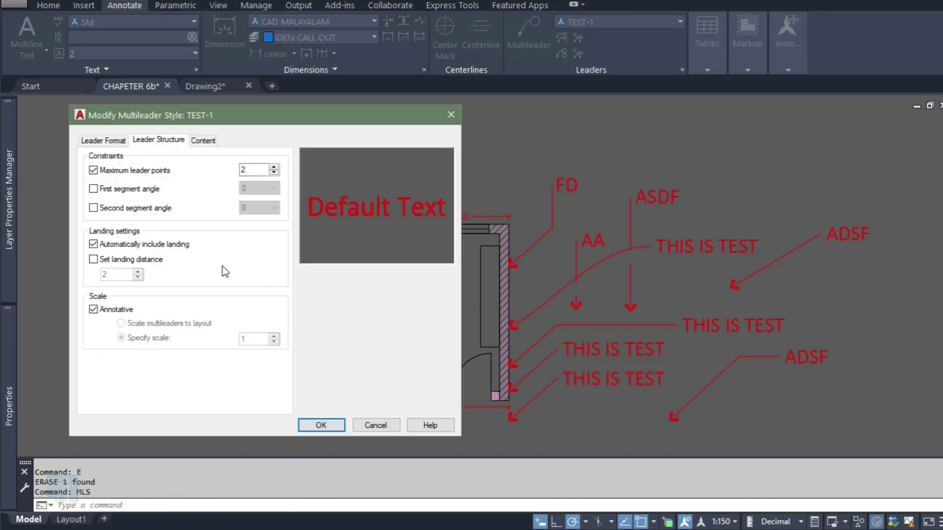
left_click(93, 260)
left_click(320, 423)
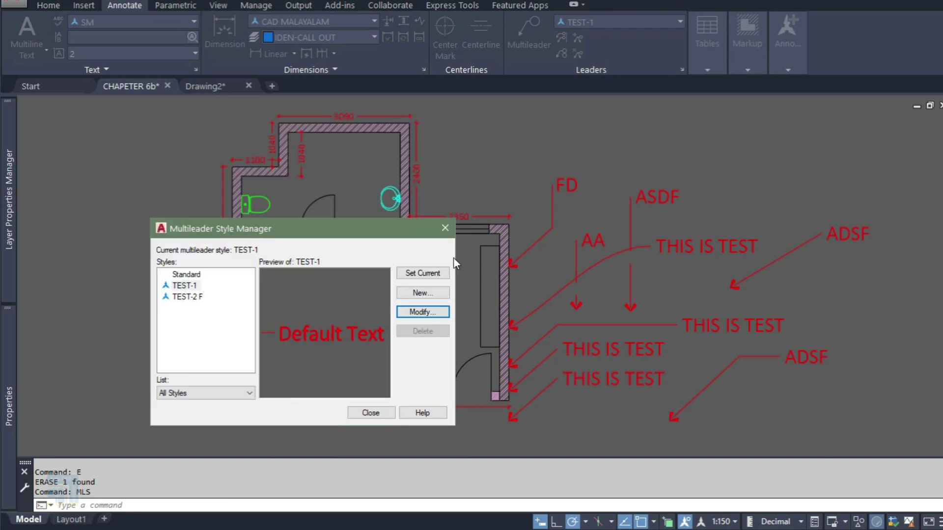
left_click(371, 413)
Place two leader callouts above the plan, labelled ADFS and ADSF
type("L")
key("Return")
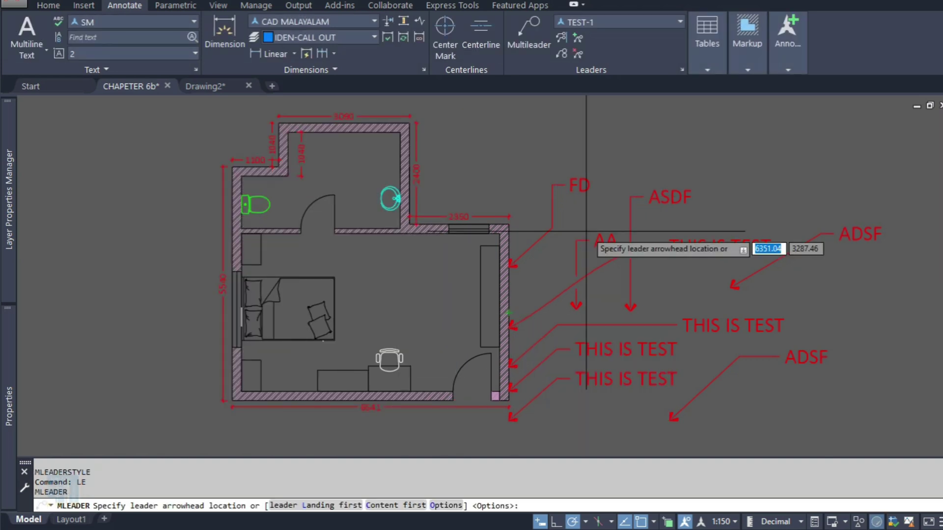
middle_click_drag(597, 196, 421, 242)
left_click(571, 210)
left_click(613, 139)
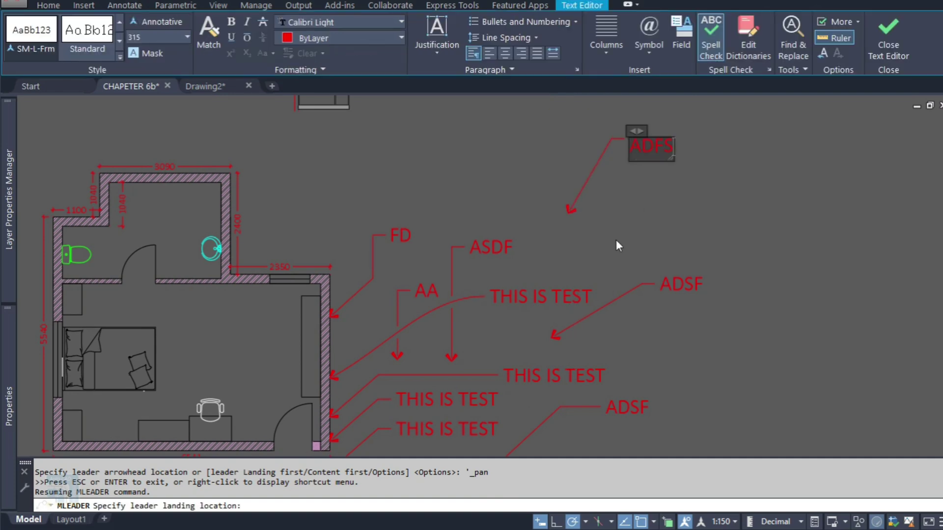
type("ADFS")
left_click(617, 246)
key("Return")
left_click(611, 244)
left_click(688, 181)
type("ADSF")
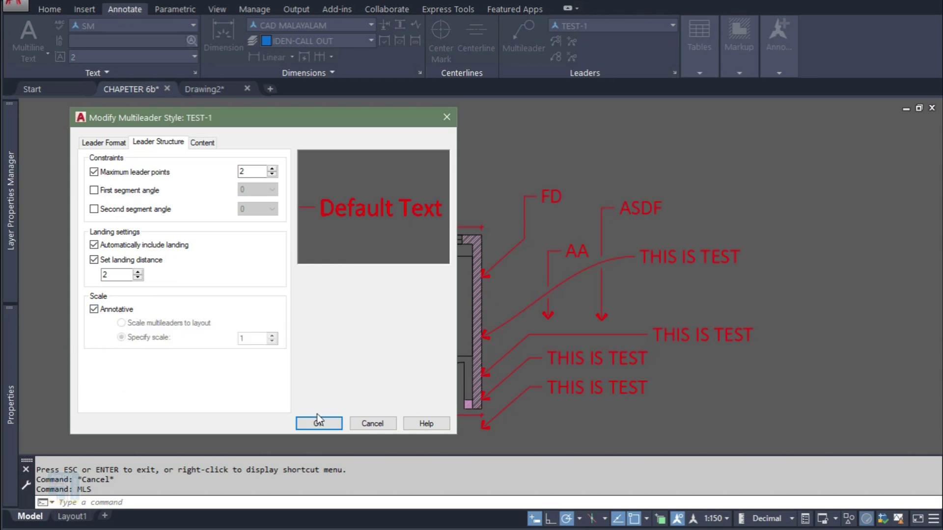
Save the fixed landing distance setting and close the multileader style manager
left_click(338, 426)
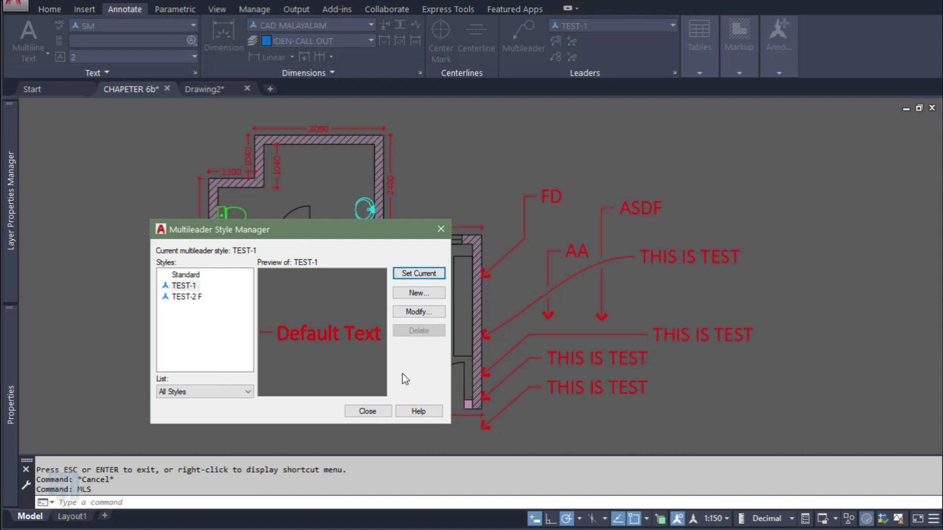
left_click(369, 410)
left_click(726, 519)
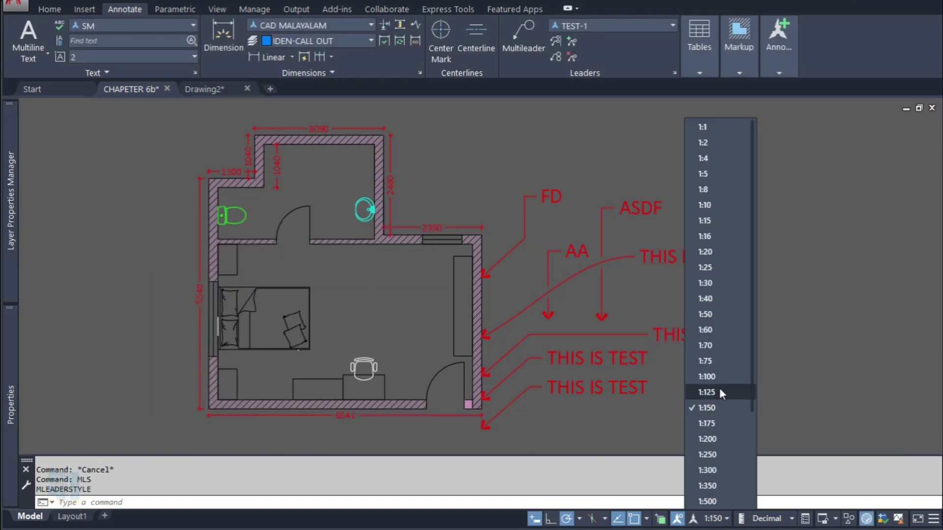
Change the annotation scale to 1:40, then to 1:100
left_click(717, 298)
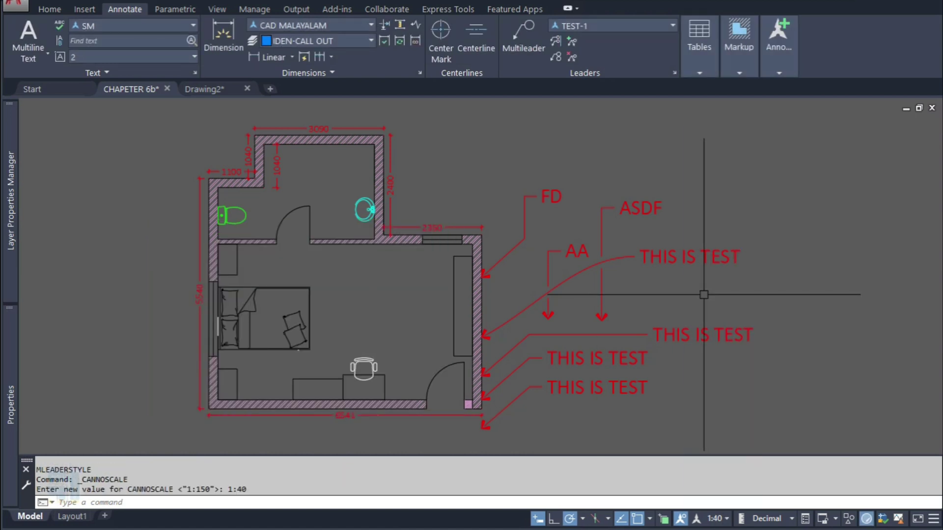
type("LE")
key("Return")
left_click(707, 322)
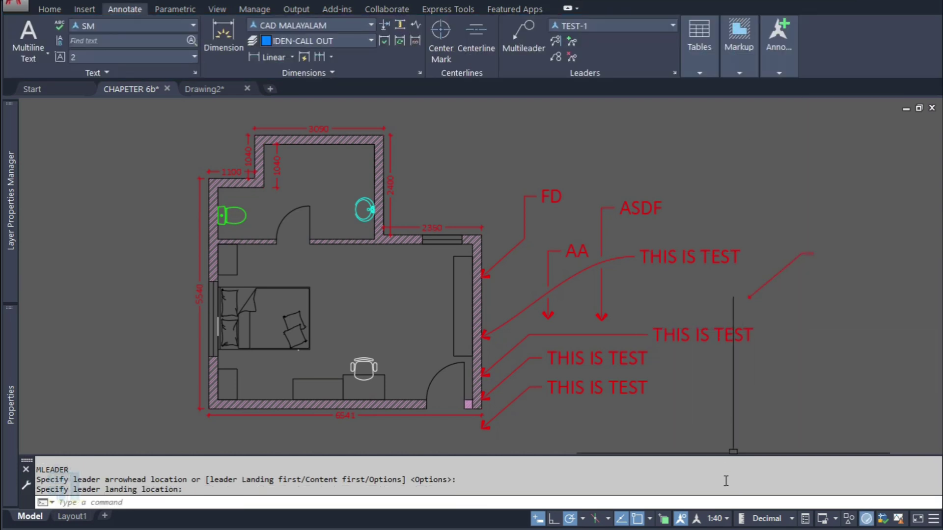
left_click(716, 518)
left_click(710, 377)
key("Escape")
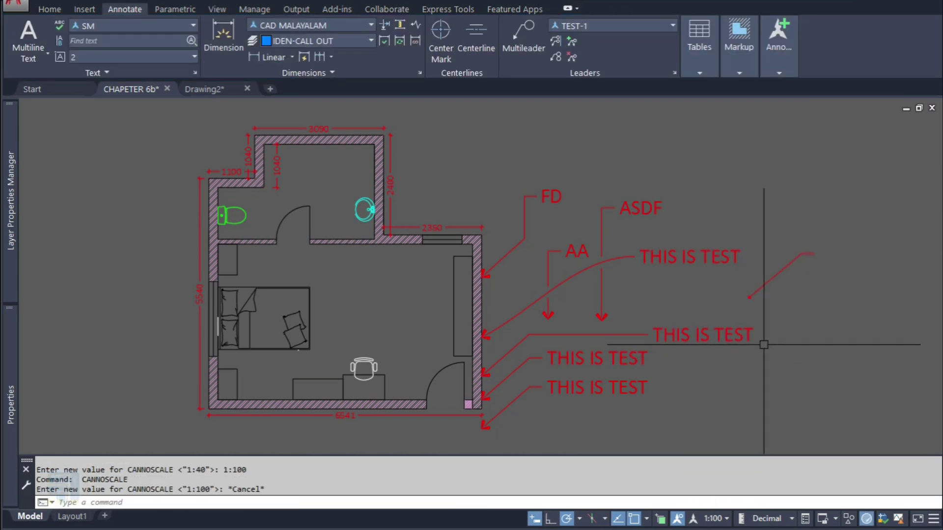
Add an ASDF callout at the upper right of the plan
type("LE")
key("Return")
left_click(762, 350)
key("Escape")
key("Return")
left_click(760, 199)
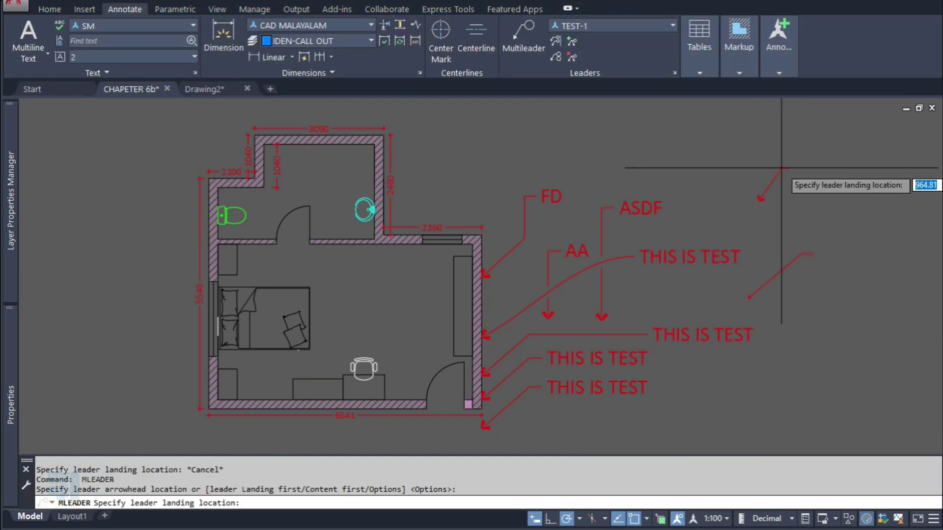
left_click(788, 168)
left_click(801, 235)
Set the annotation scale to 1:300 and add an AFD callout at the upper right
left_click(713, 518)
left_click(719, 469)
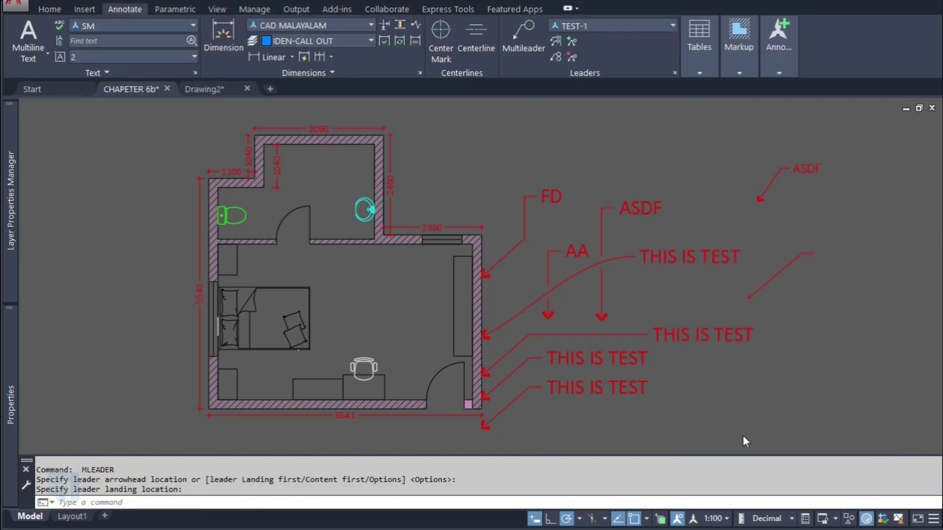
type("LE")
key("Return")
left_click(763, 251)
left_click(811, 198)
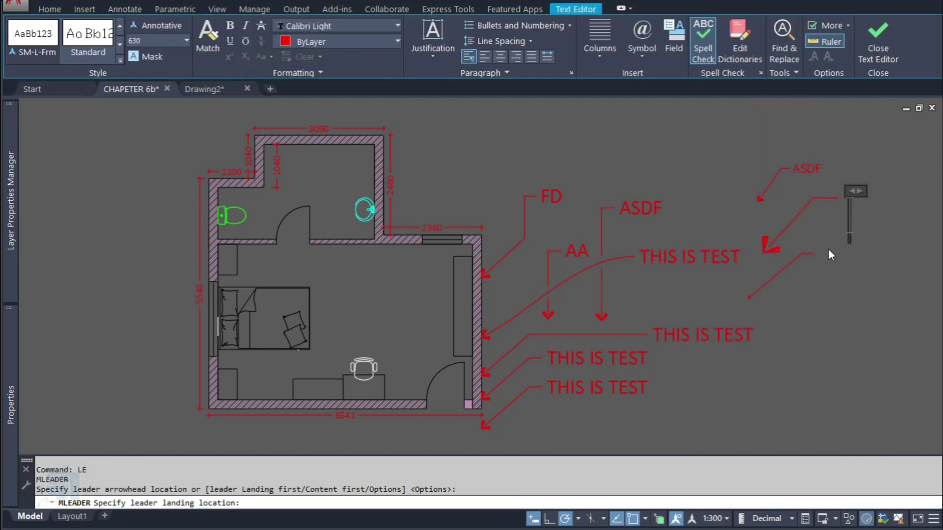
type("AFD")
left_click(811, 324)
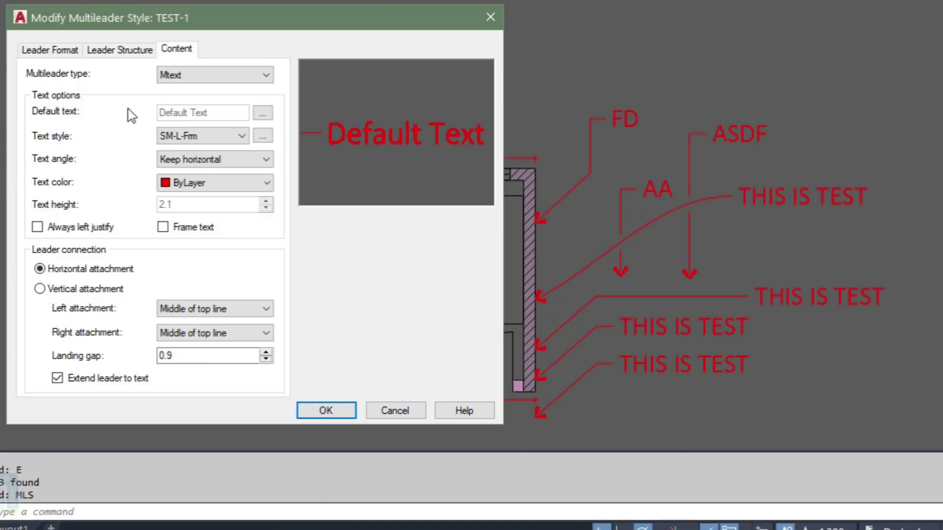
Set TEST-1's multileader type to Block, trying the slot and circle tag shapes
left_click(169, 75)
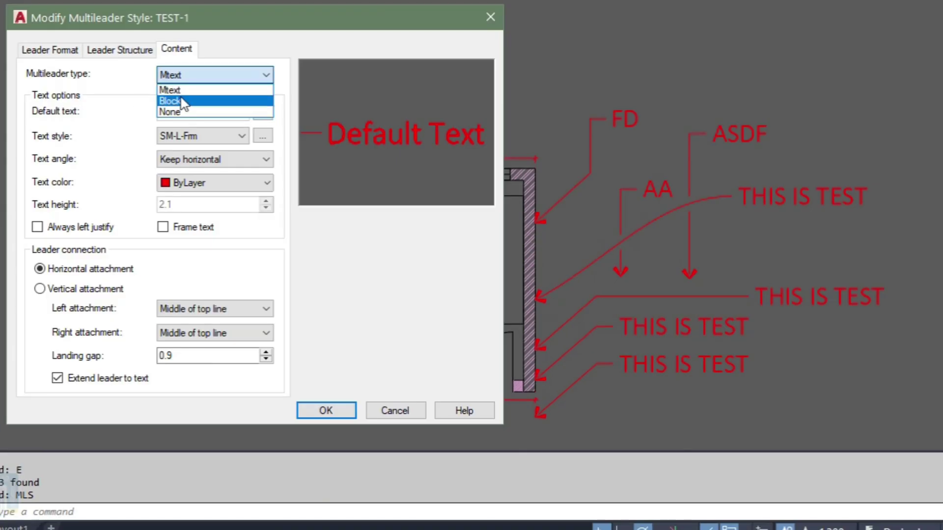
left_click(169, 101)
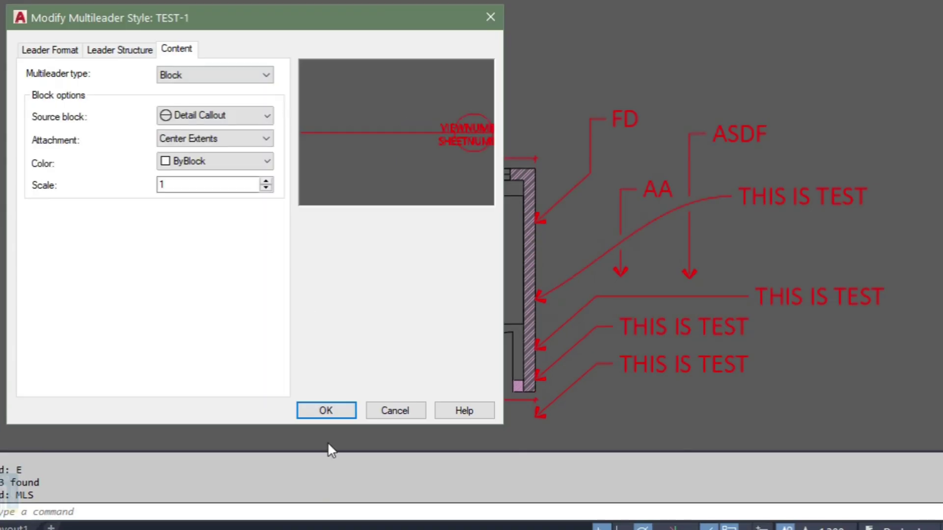
left_click(246, 120)
left_click(193, 146)
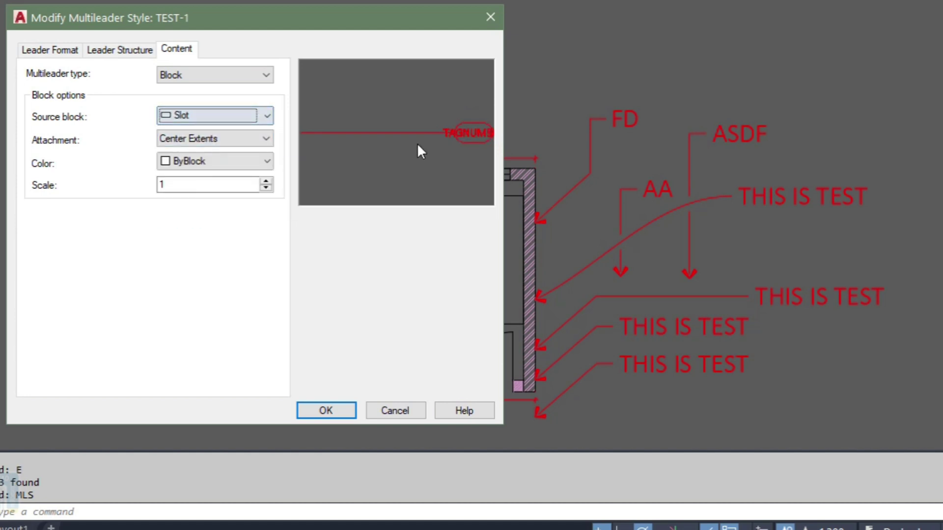
left_click(201, 120)
left_click(190, 145)
key("Down")
left_click(226, 119)
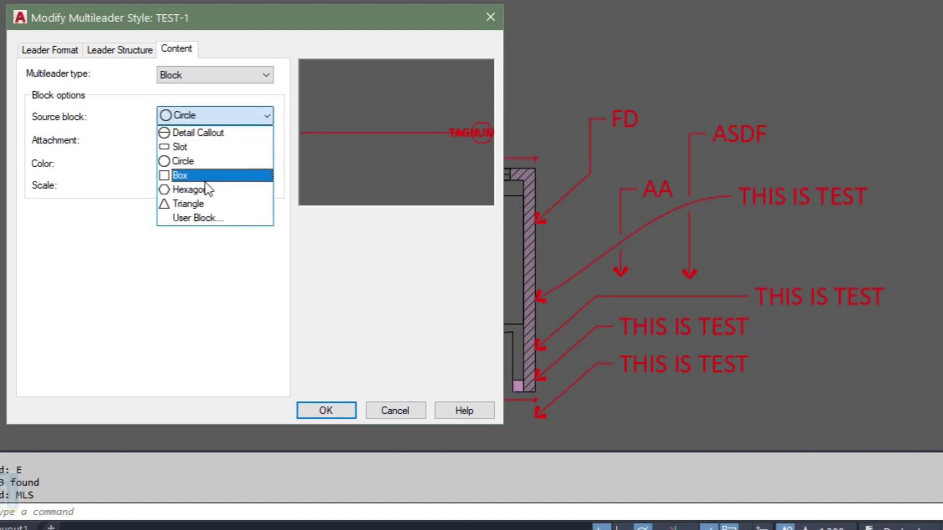
left_click(195, 230)
left_click(215, 118)
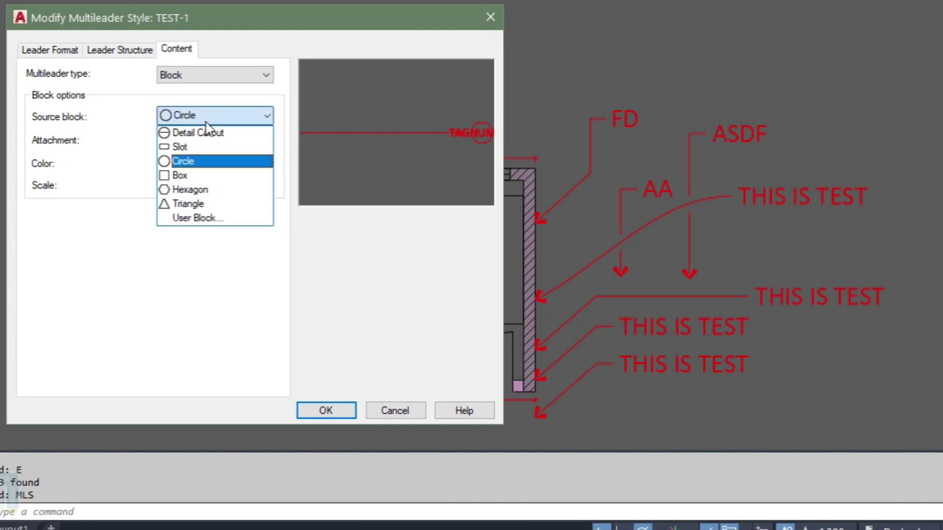
Use the Box tag block for TEST-1 and place a callout tagged 01
left_click(187, 175)
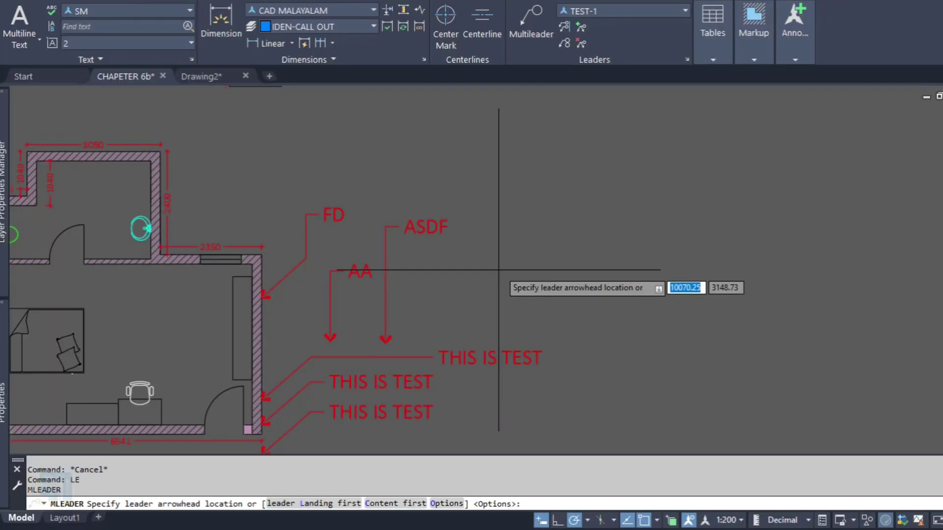
left_click(499, 280)
left_click(560, 219)
type("01")
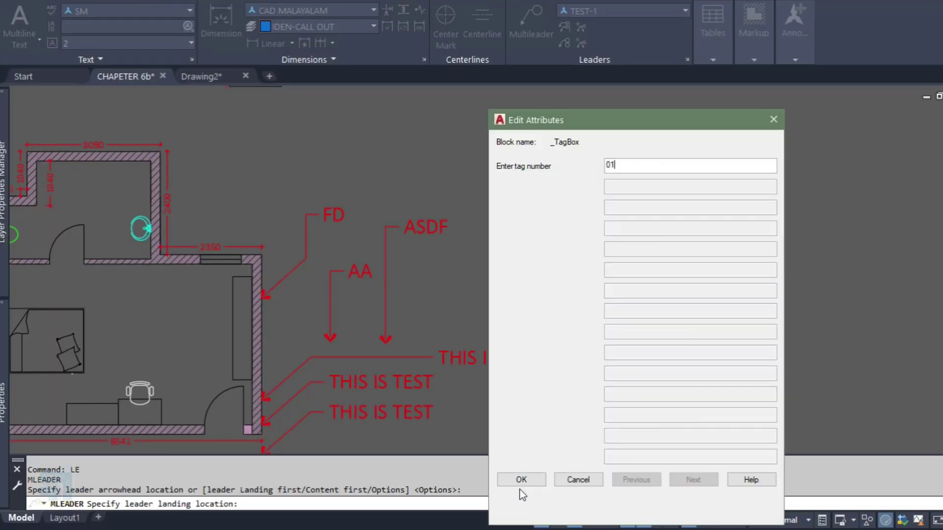
left_click(521, 480)
Enlarge TEST-1's tag block scale from 3 to 8
type("MLS")
key("Return")
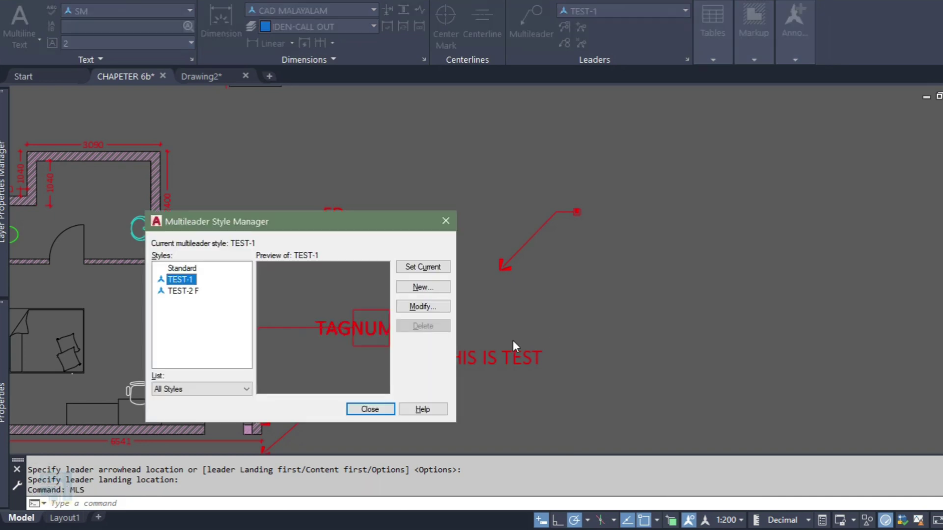
left_click(437, 306)
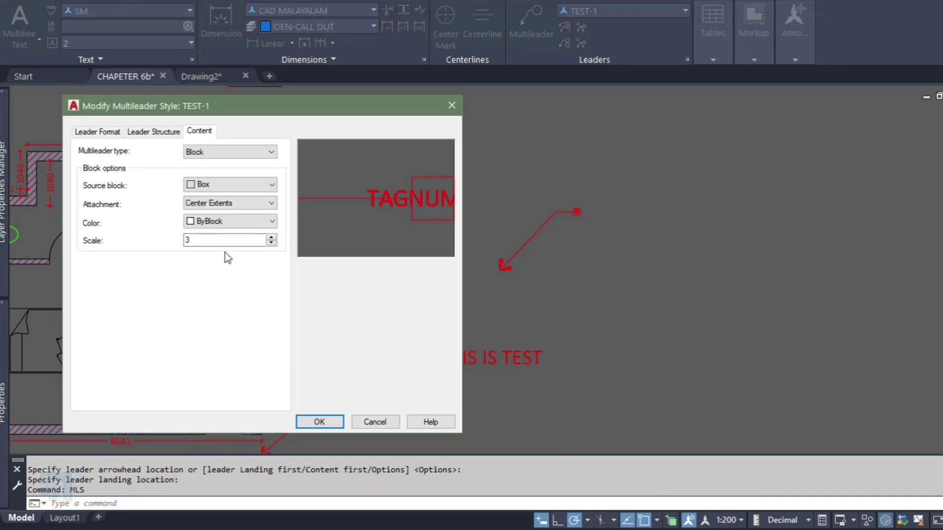
double_click(184, 242)
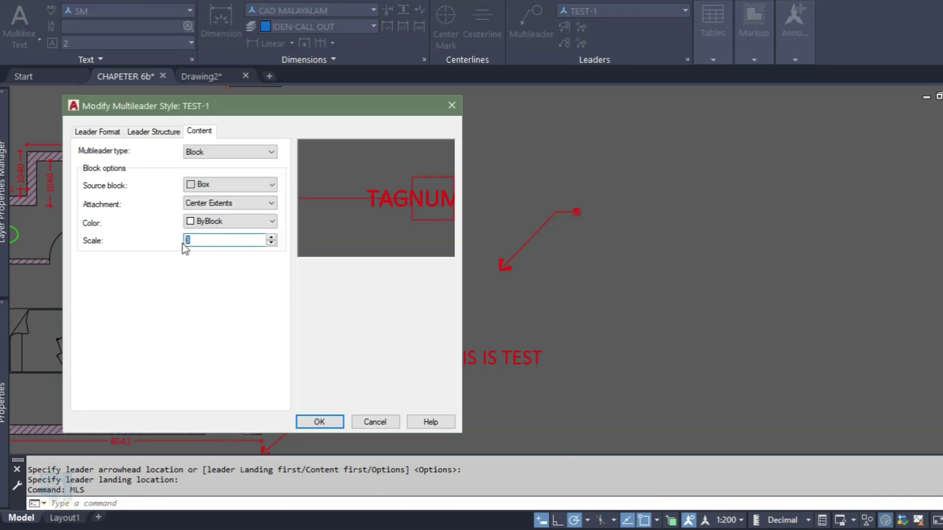
left_click(319, 422)
left_click(369, 408)
Erase the old 01 leader callout
left_click(506, 233)
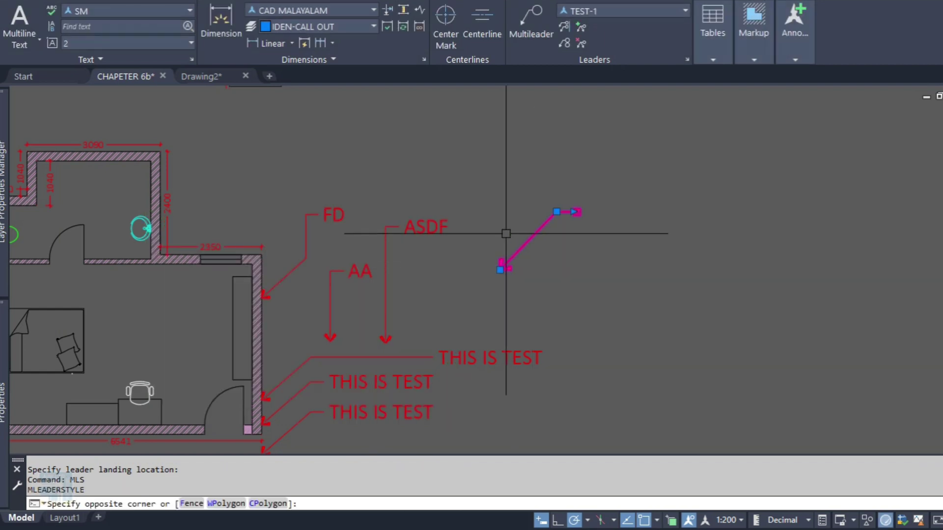
left_click(506, 234)
type("E")
key("Return")
type("ML")
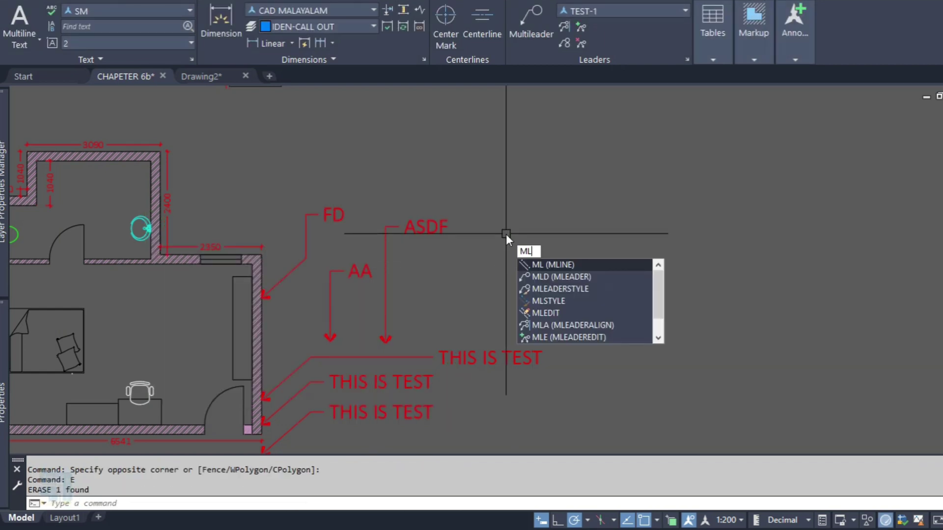
key("Escape")
Redraw the 01 tag callout with LE at the new scale
type("LE")
key("Return")
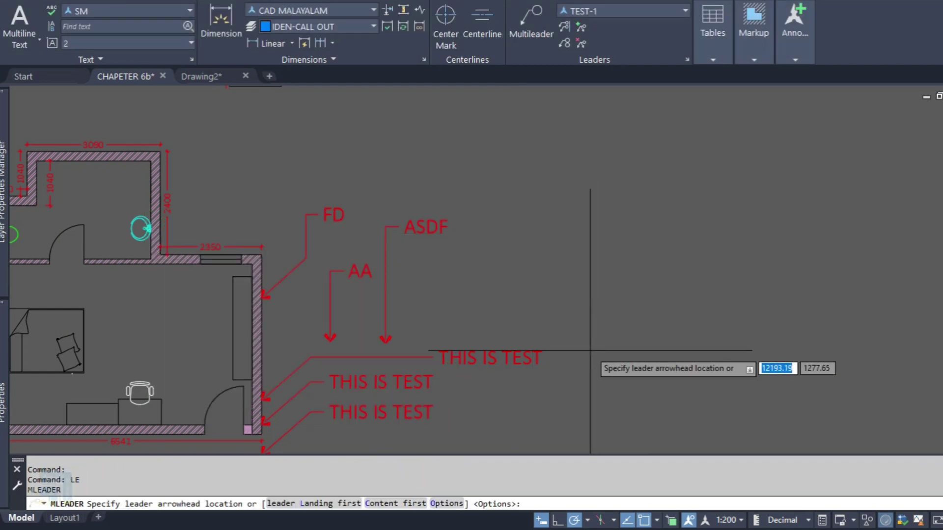
left_click(497, 278)
left_click(558, 246)
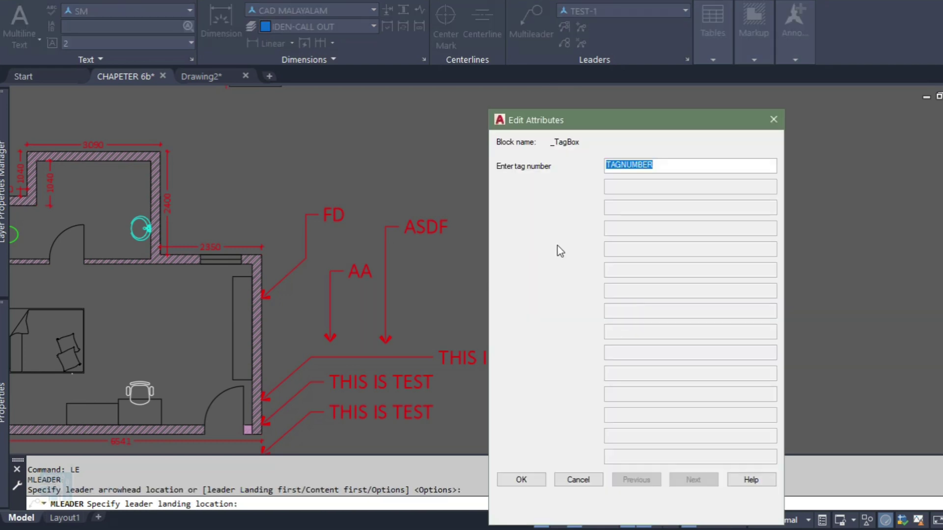
type("01")
key("shift+Home")
left_click(523, 480)
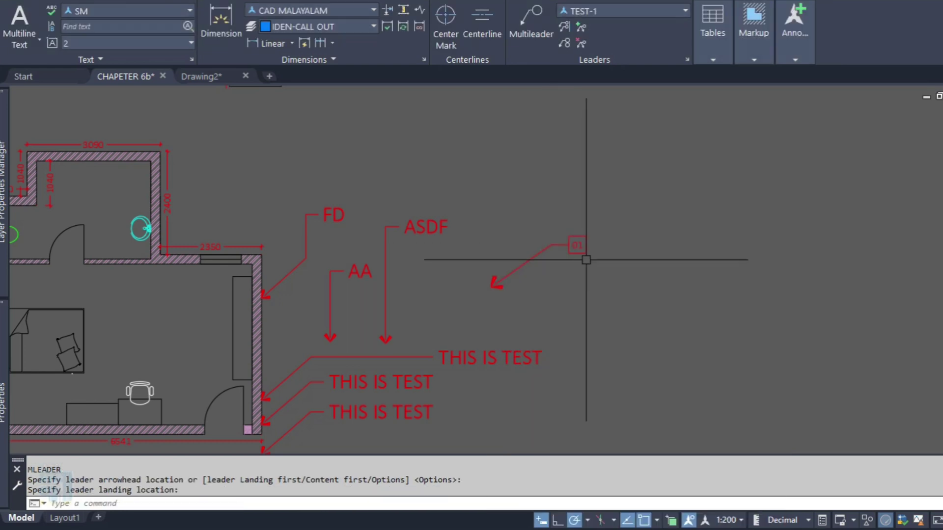
Check the new callout by selecting it, then bring back the multileader style list
left_click(568, 326)
left_click(480, 276)
key("Escape")
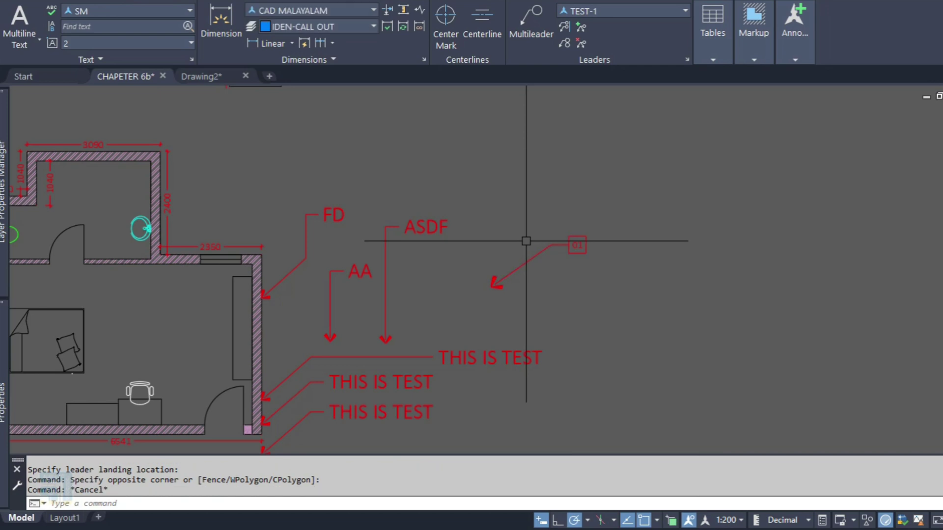
type("MLS")
key("Return")
Change TEST-1's tag source block from Box to Circle, cancelling the User Block option
left_click(416, 306)
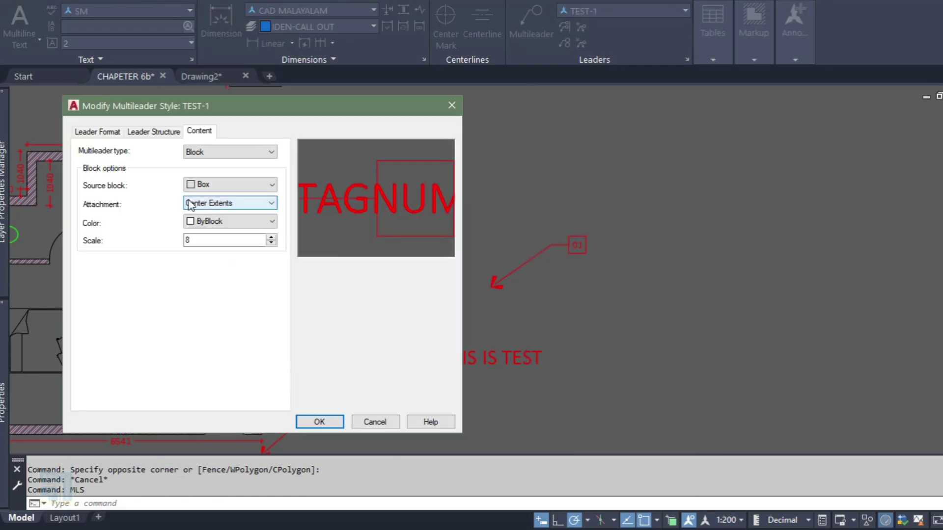
left_click(230, 185)
left_click(208, 219)
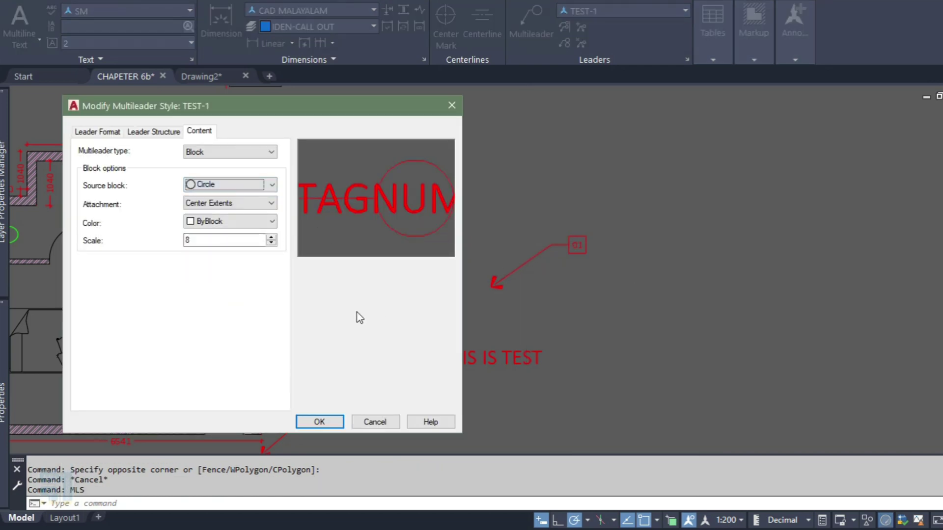
left_click(194, 185)
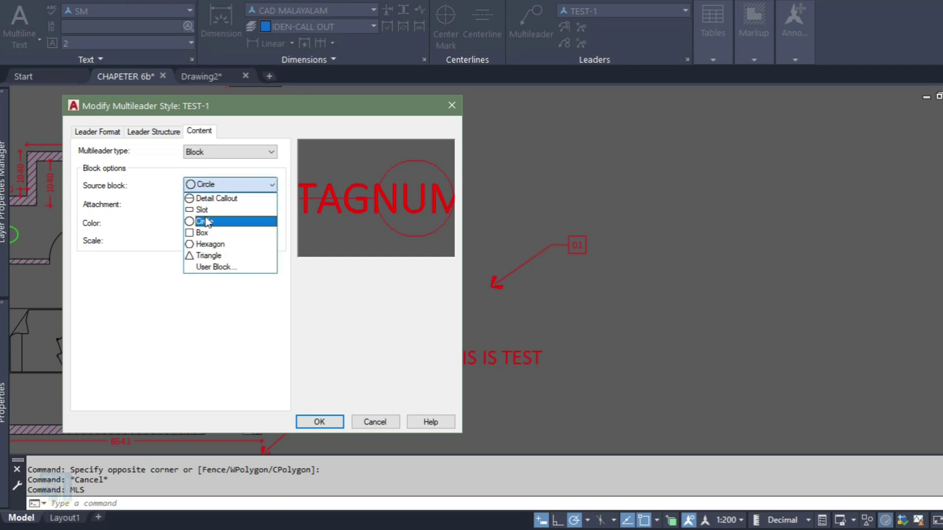
left_click(210, 268)
left_click(523, 238)
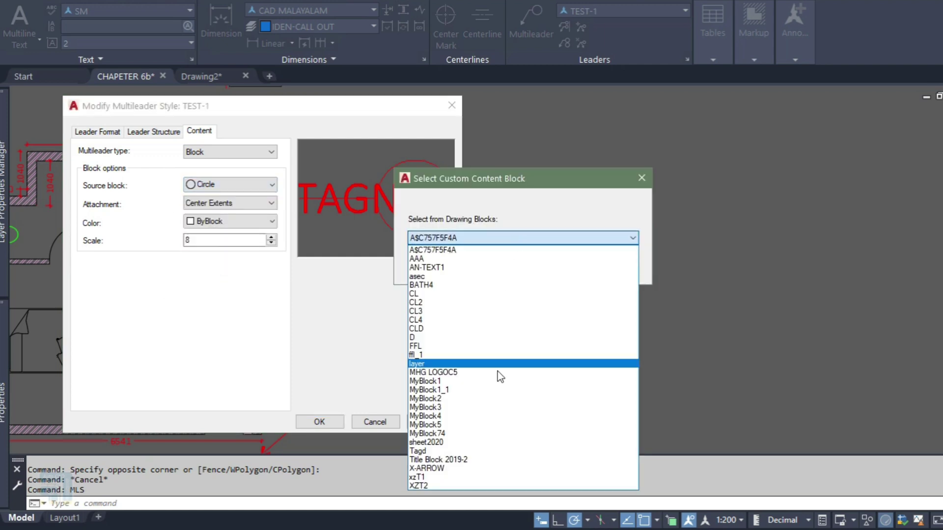
left_click(466, 251)
key("Escape")
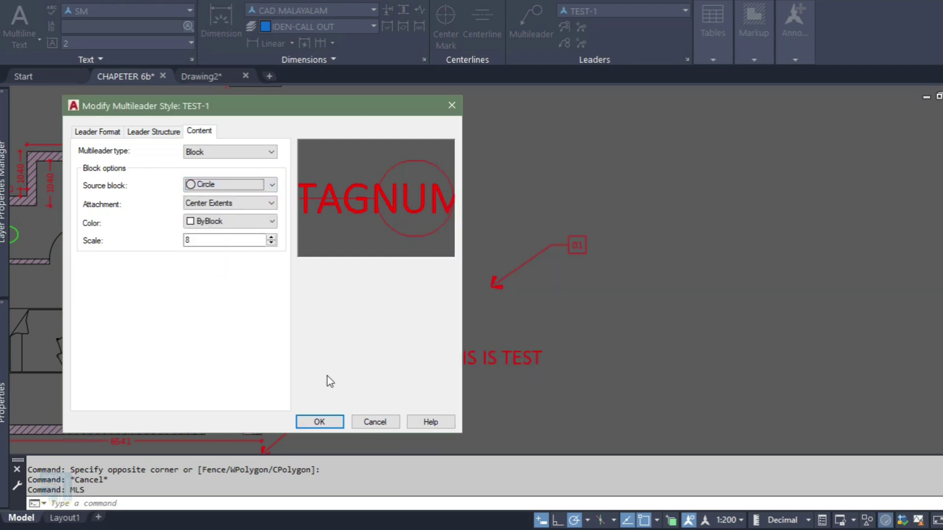
Save the circle-tag change to TEST-1 and make it the current style
left_click(318, 422)
left_click(403, 266)
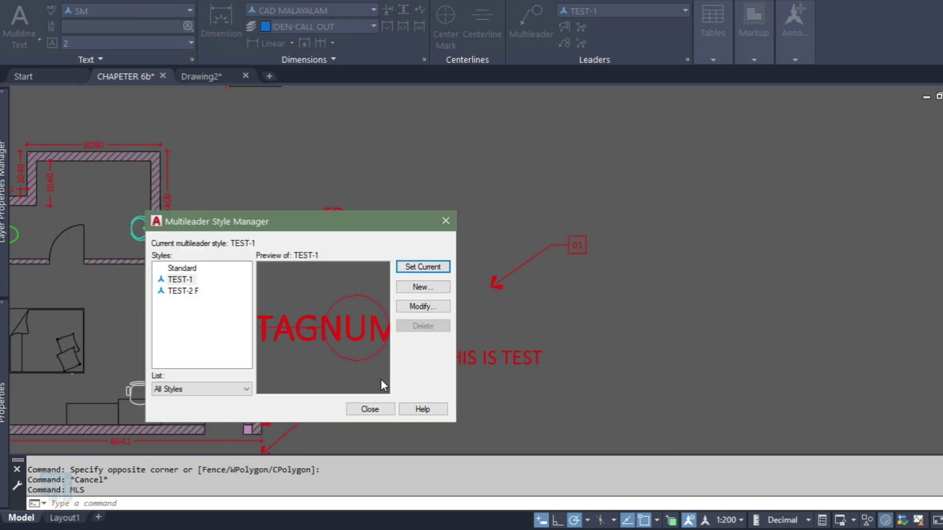
left_click(370, 409)
Place two circled tag callouts on the plan, numbered 02 and 03
type("LE")
key("Return")
left_click(520, 301)
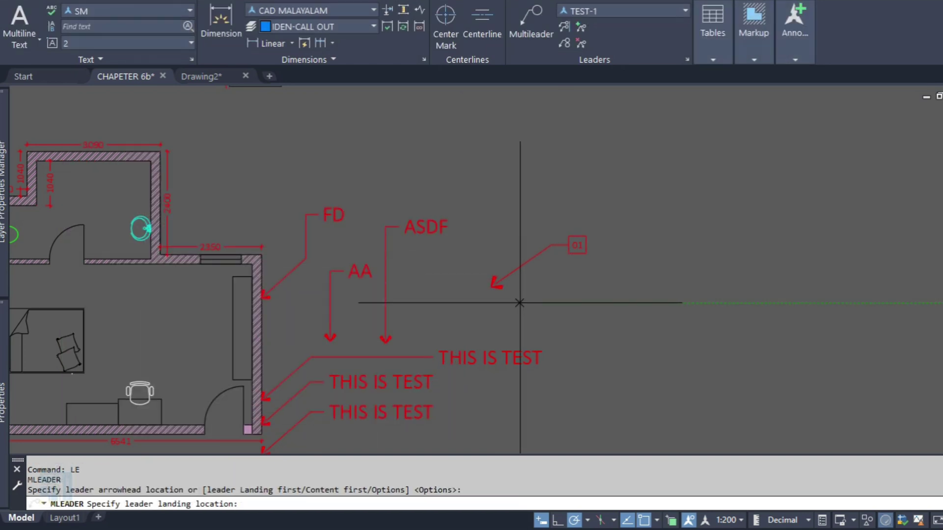
left_click(562, 278)
type("02")
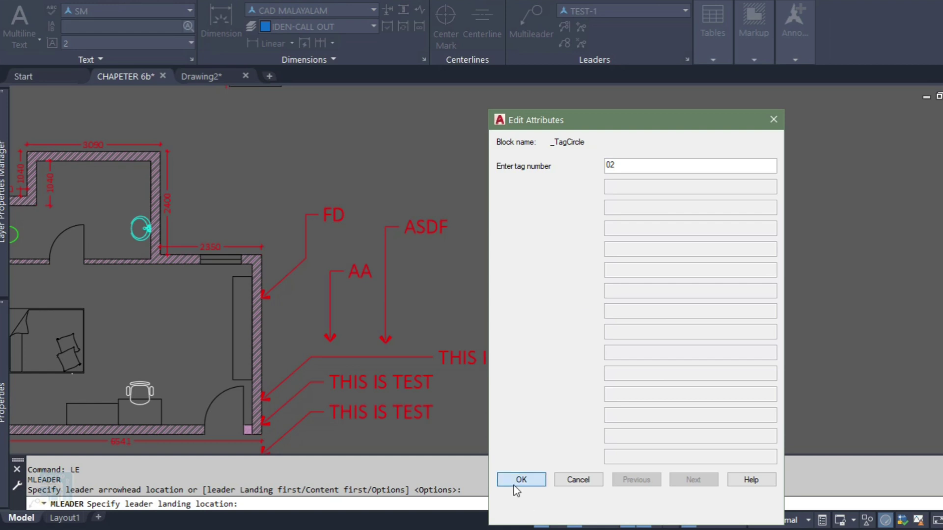
left_click(521, 479)
key("Return")
left_click(625, 295)
left_click(679, 255)
type("03")
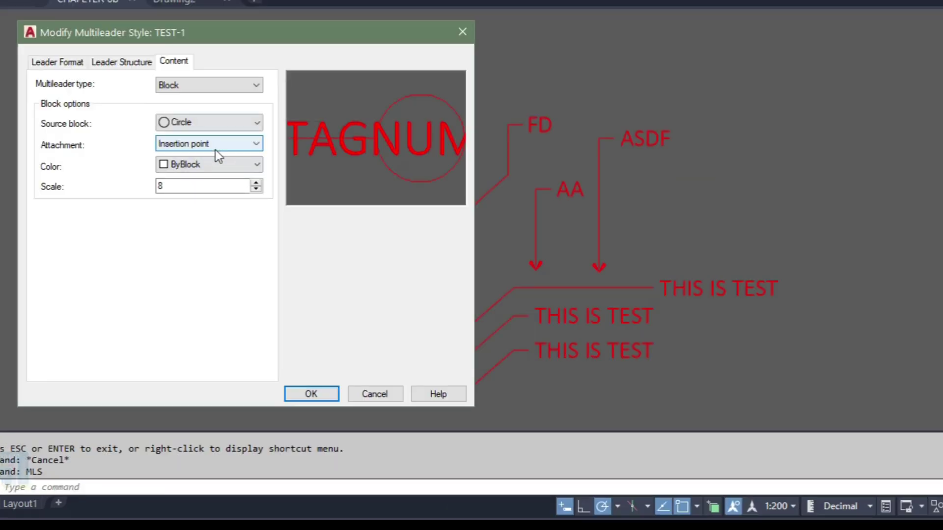
Switch TEST-1 to Mtext content with backslash default text, save it and make it current
left_click(193, 86)
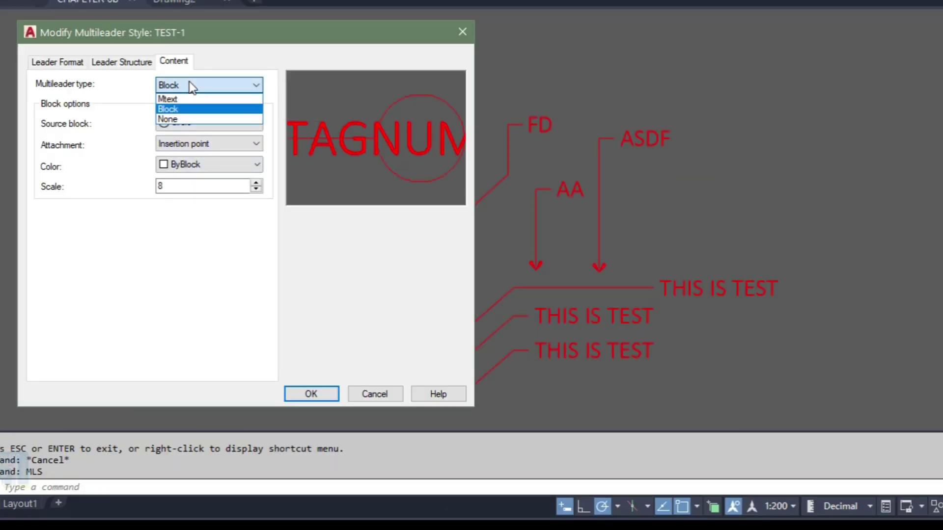
left_click(182, 101)
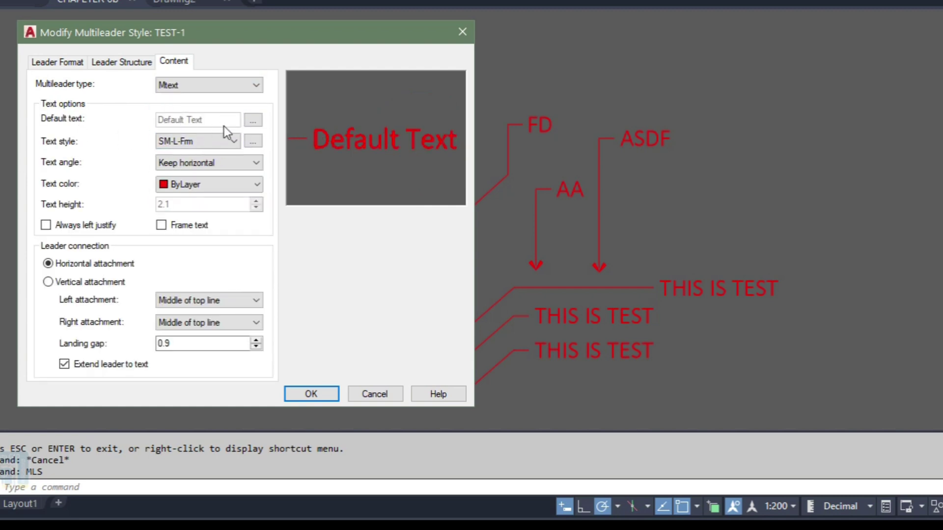
left_click(252, 121)
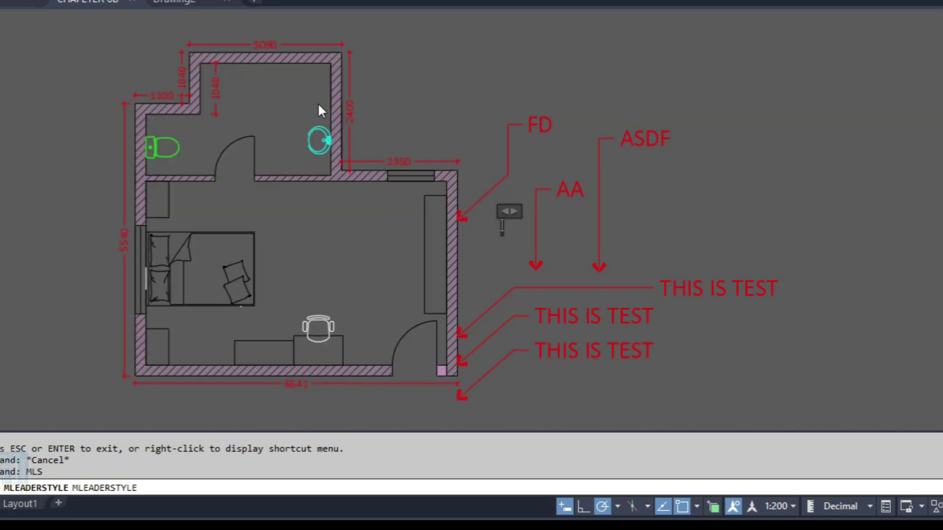
type("\\\\\\")
left_click(440, 202)
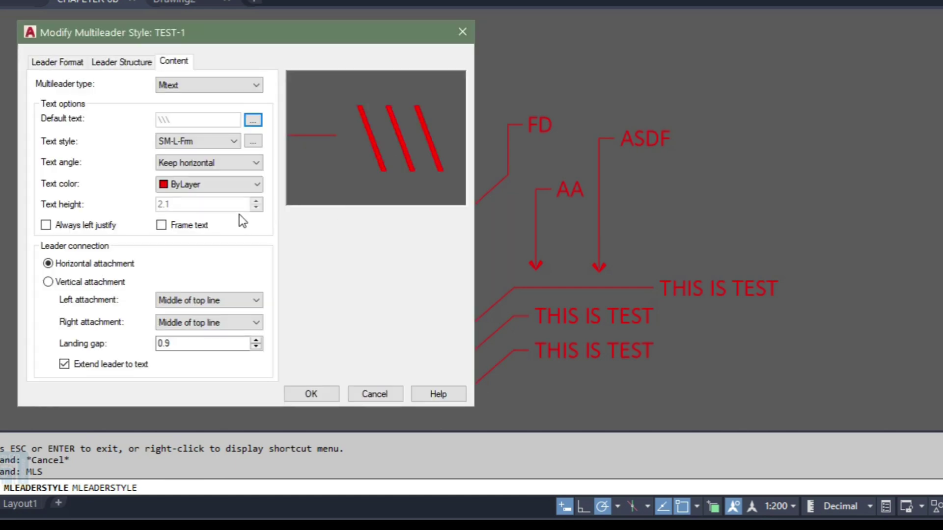
left_click(311, 394)
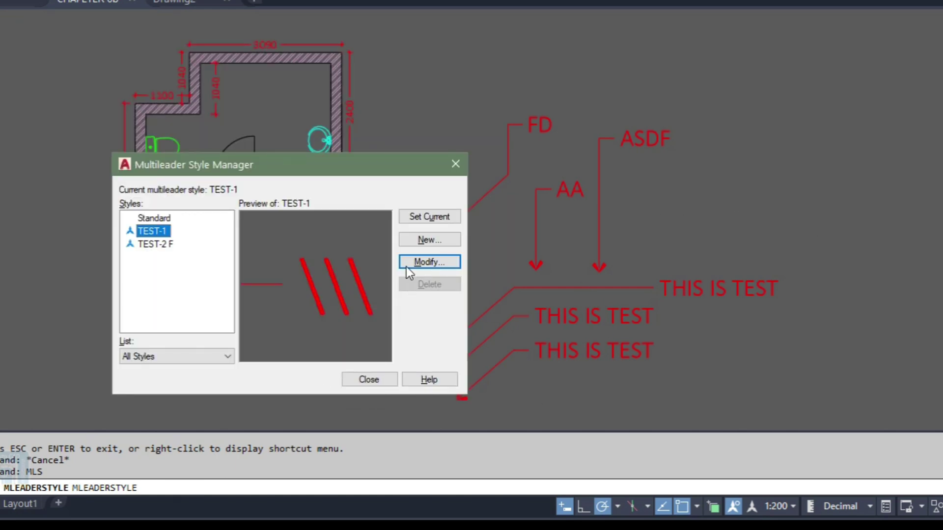
left_click(427, 215)
left_click(387, 373)
Draw an upper-right multileader labelled ADS, then erase it
type("mld")
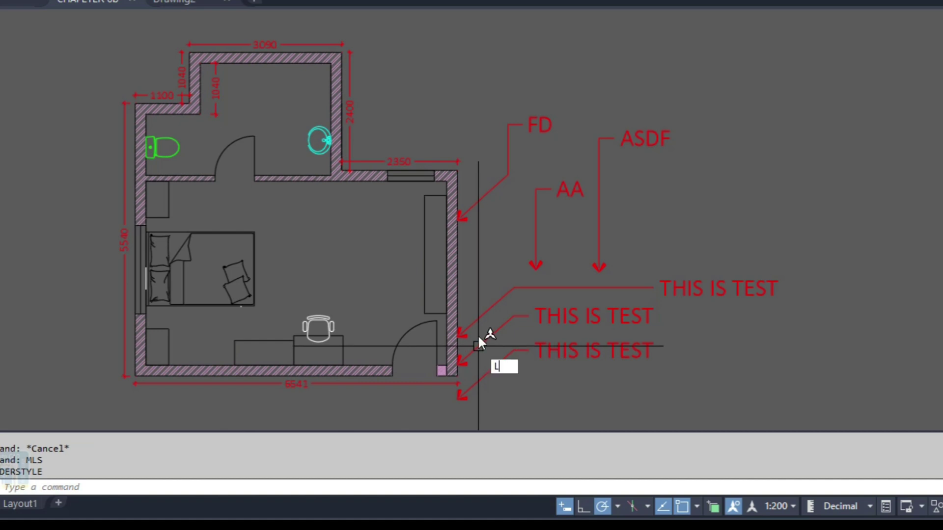
key("Return")
left_click(657, 210)
left_click(700, 171)
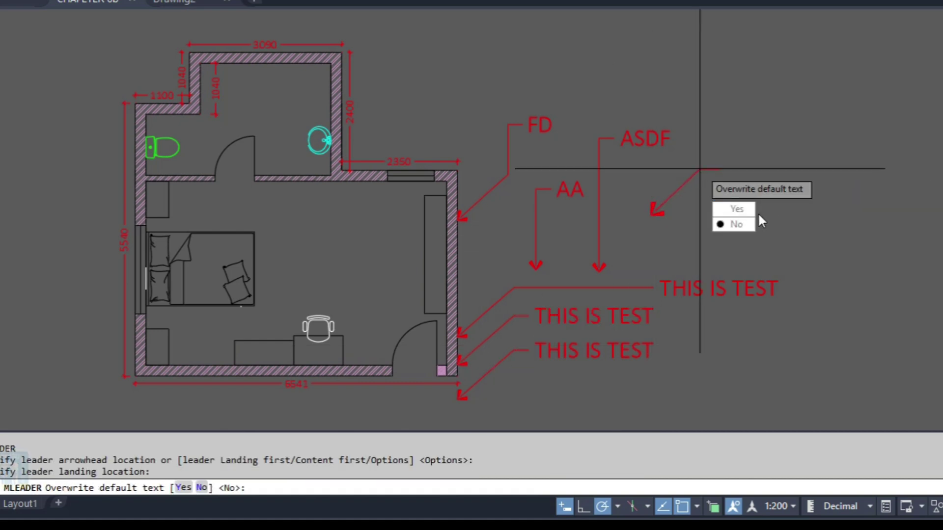
left_click(737, 209)
type("ADS")
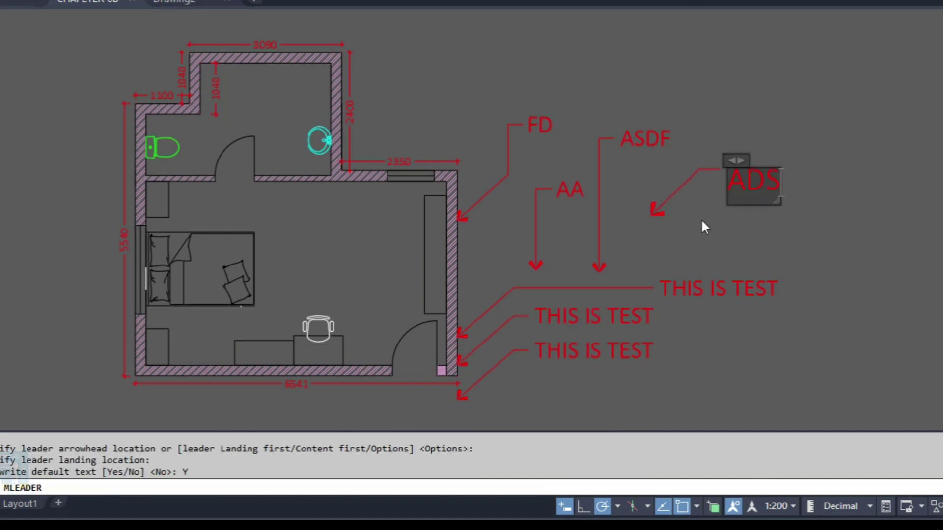
left_click(684, 183)
type("e")
key("Return")
Redraw the upper-right callout with the default backslash text, then run MLS
type("mld")
key("Return")
left_click(658, 206)
left_click(707, 161)
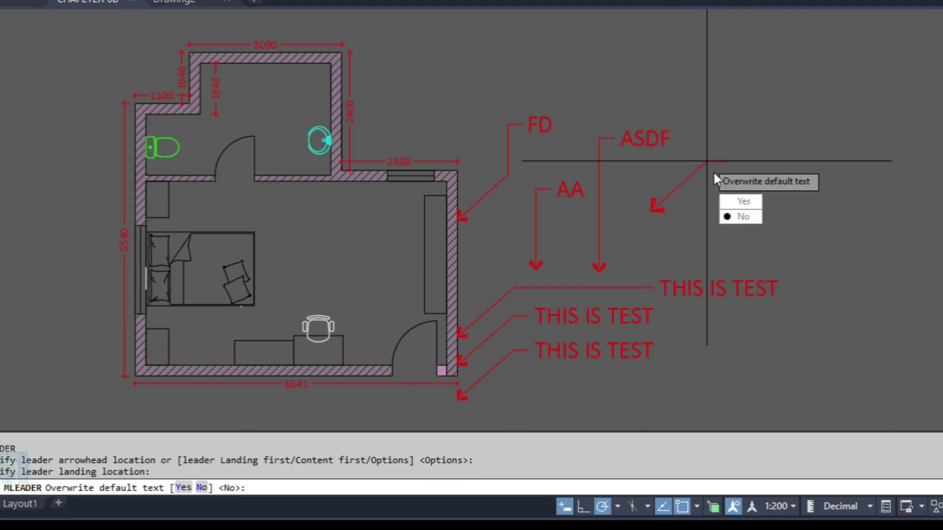
type("n")
key("Return")
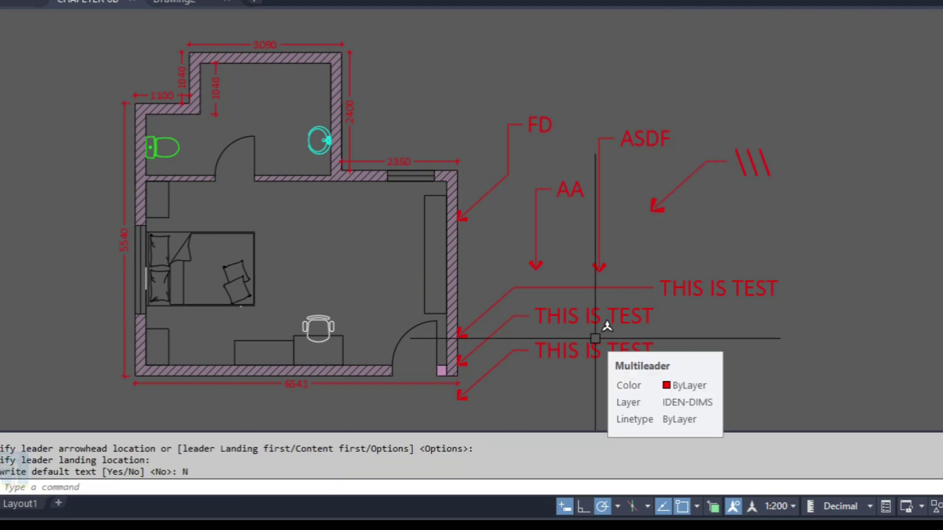
type("MLS")
key("Return")
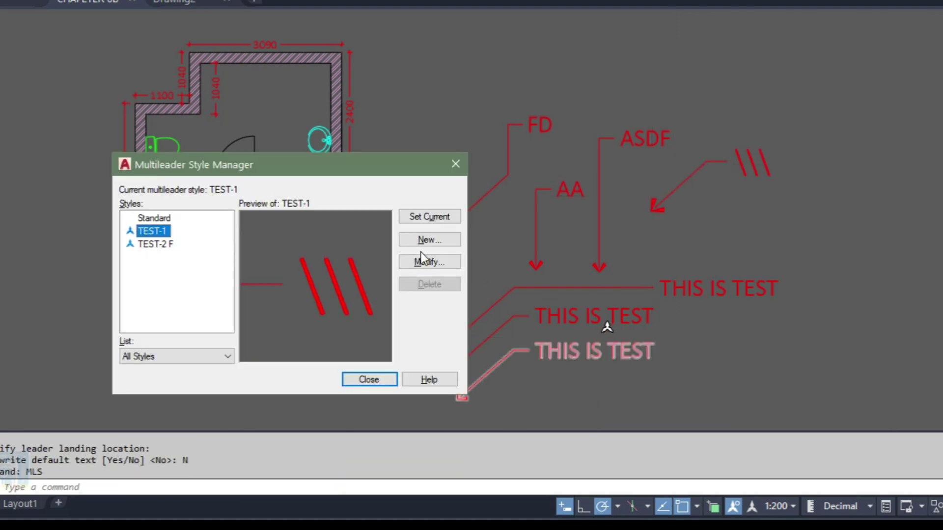
Open TEST-1 for editing and review the SM-L-Frm text style settings
left_click(423, 261)
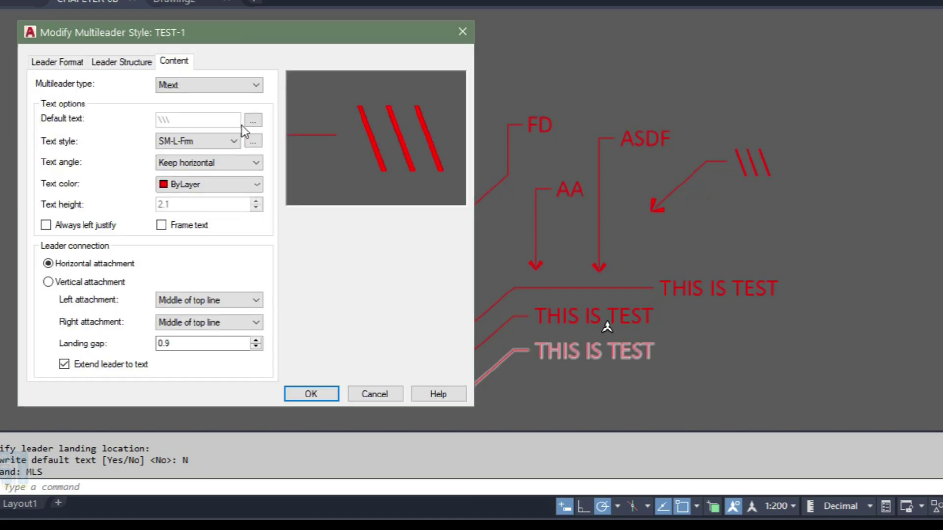
key("Escape")
key("Escape")
left_click(496, 271)
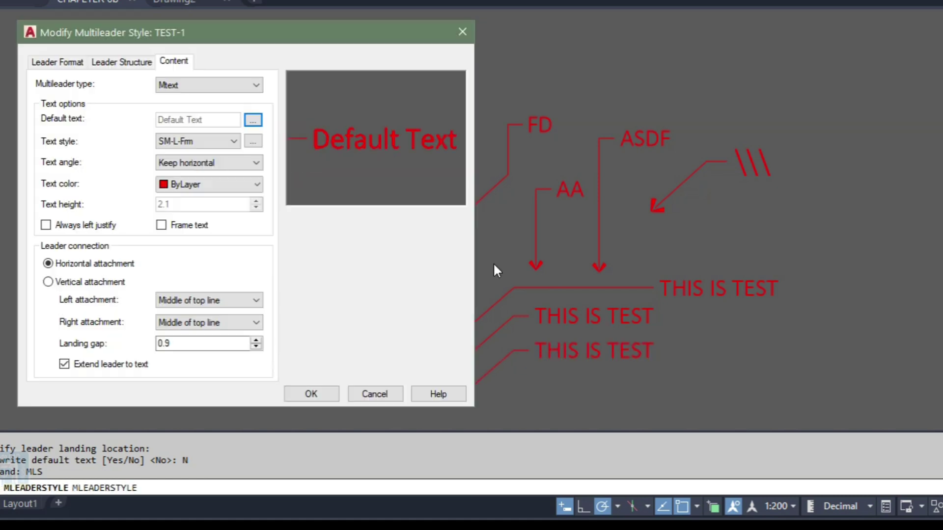
left_click(199, 143)
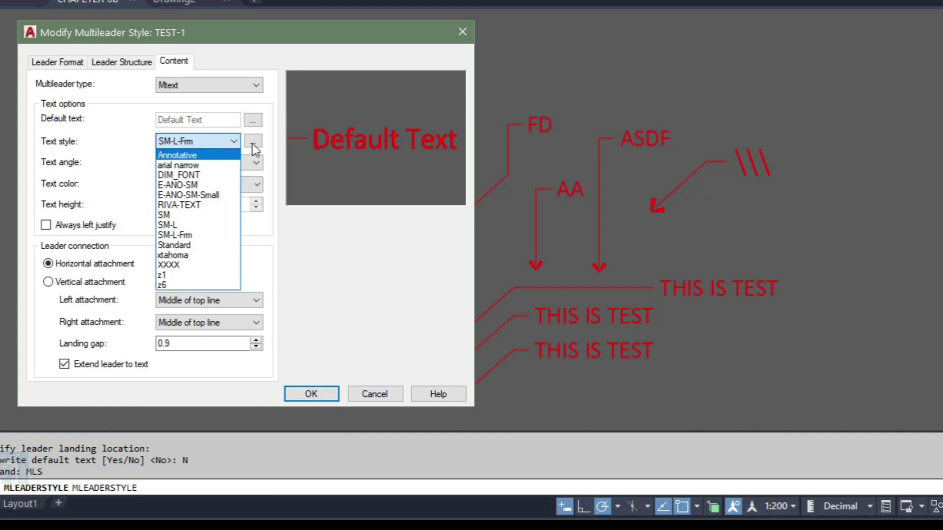
left_click(240, 142)
left_click(255, 143)
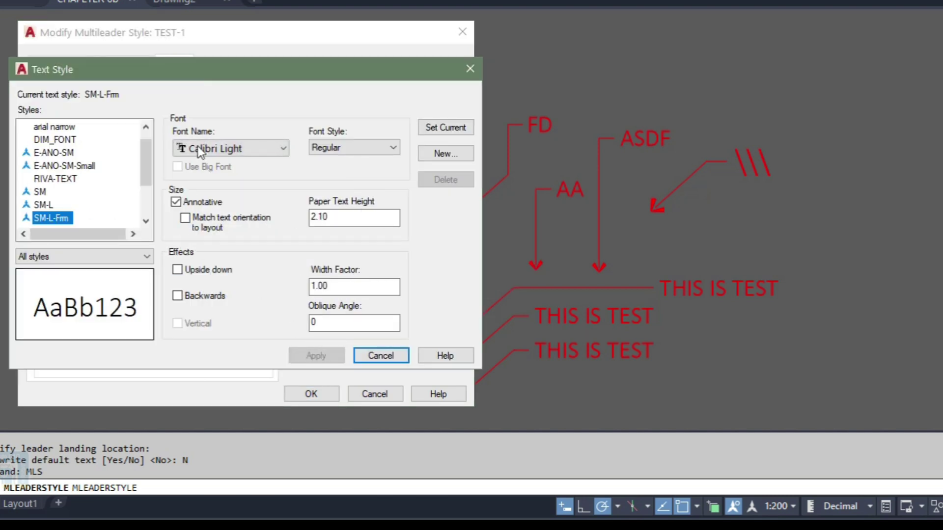
left_click(468, 68)
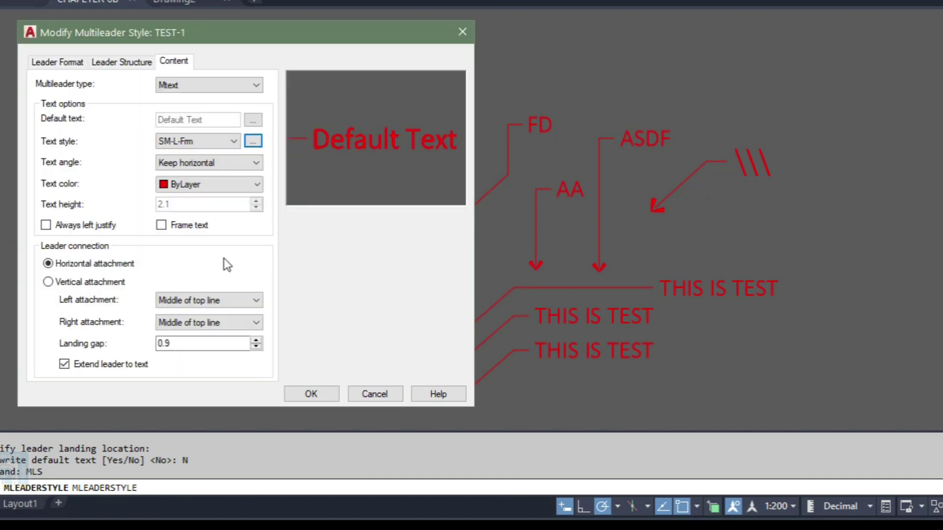
Keep the text angle horizontal, turn on Frame text, and save TEST-1 as current
left_click(208, 162)
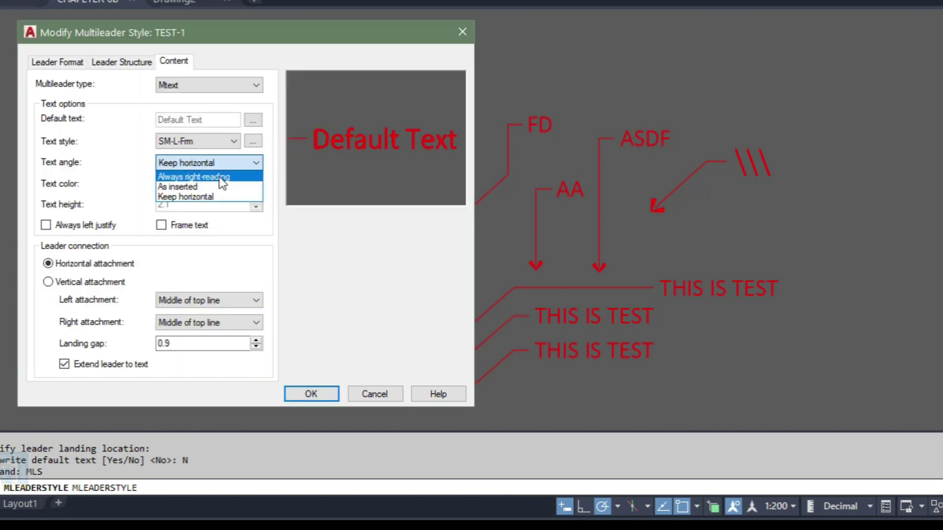
left_click(222, 178)
left_click(234, 141)
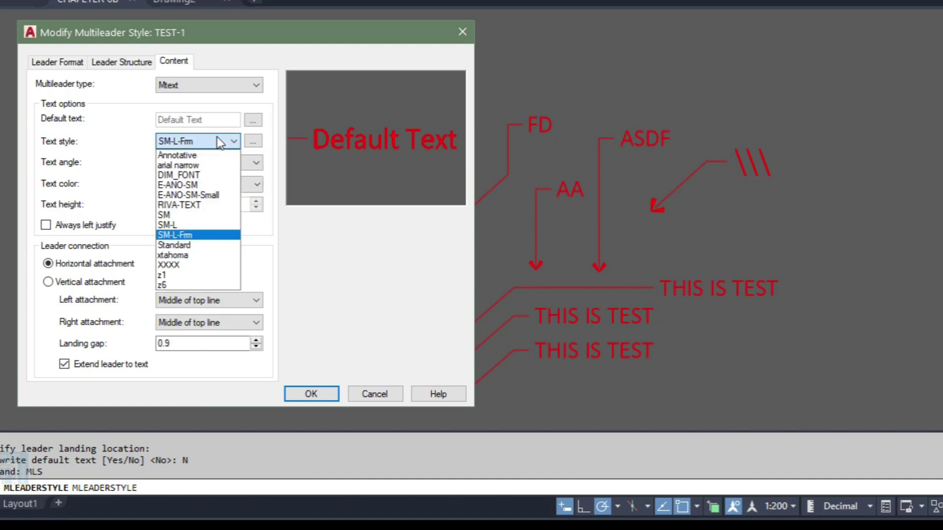
left_click(226, 164)
left_click(225, 164)
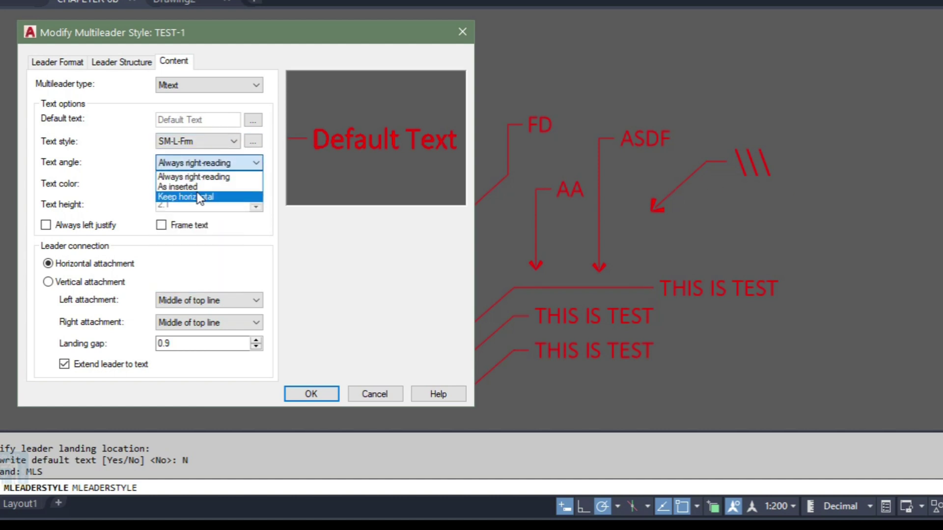
left_click(199, 193)
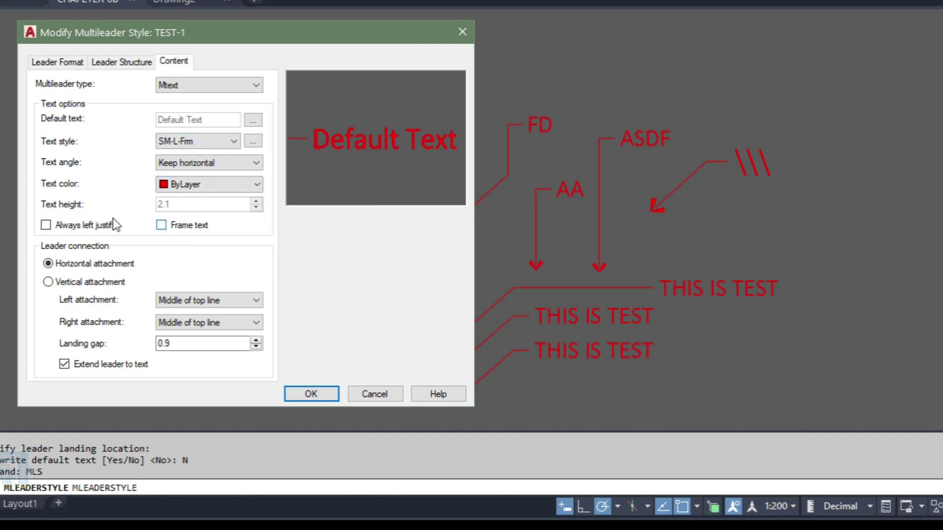
left_click(174, 228)
left_click(311, 394)
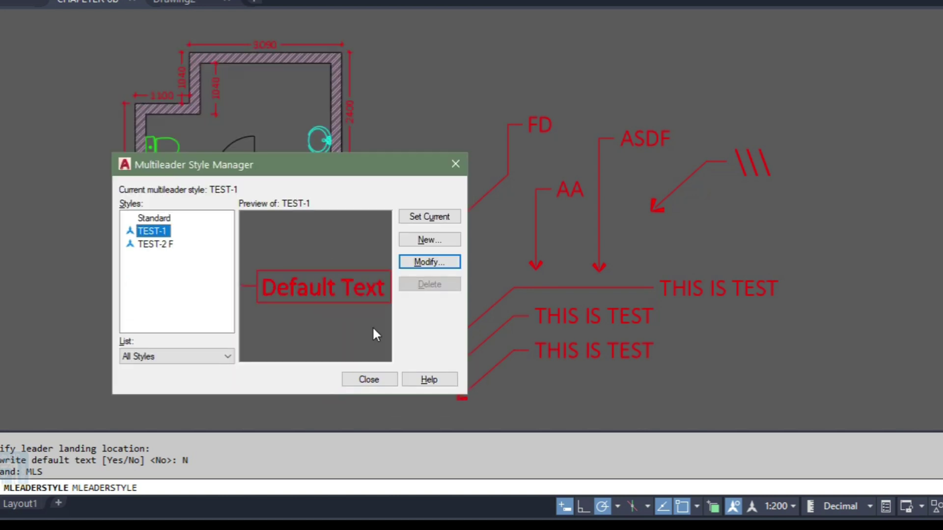
left_click(423, 219)
left_click(368, 380)
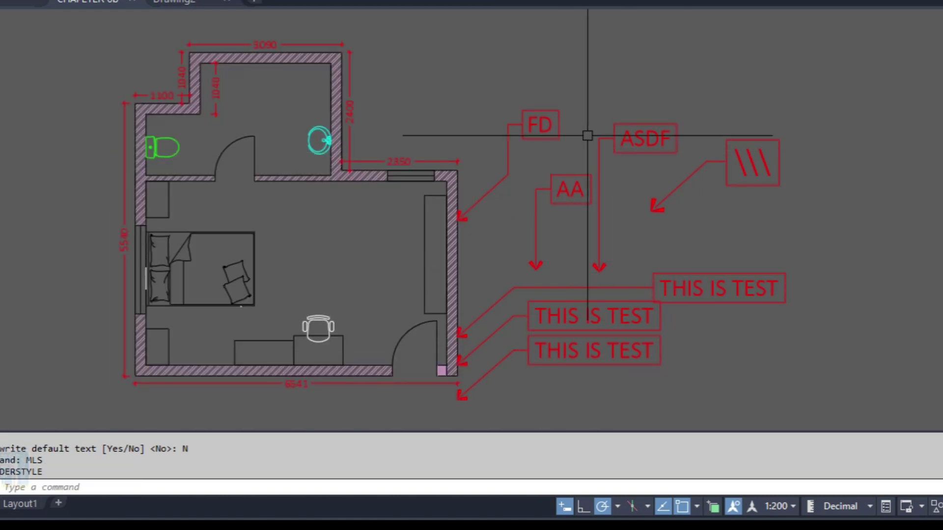
Set Text frame to No for the FD callout in Properties
left_click(518, 135)
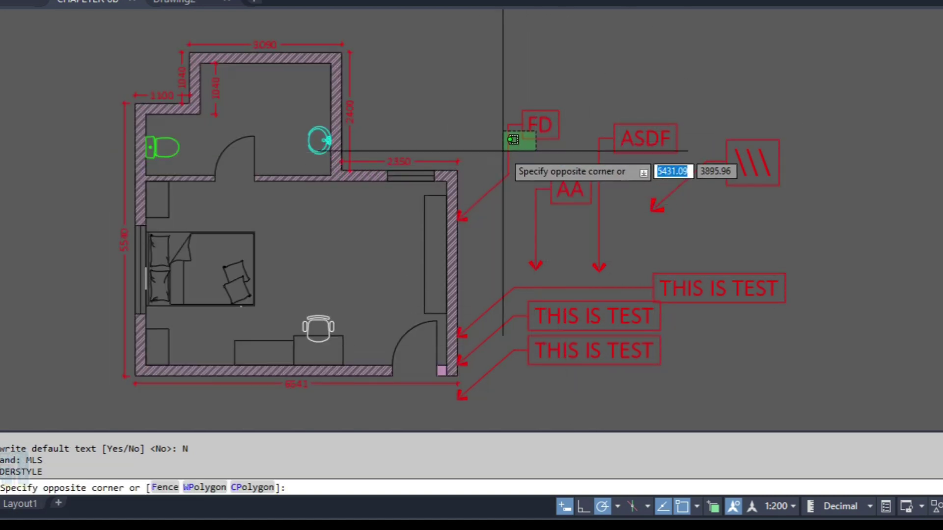
left_click(503, 145)
key("Escape")
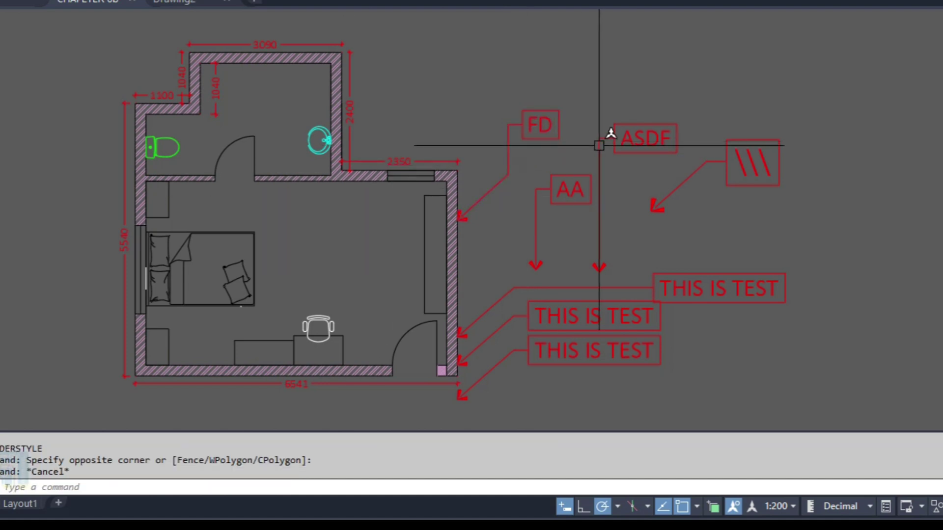
left_click(511, 131)
left_click(473, 146)
key("ctrl+1")
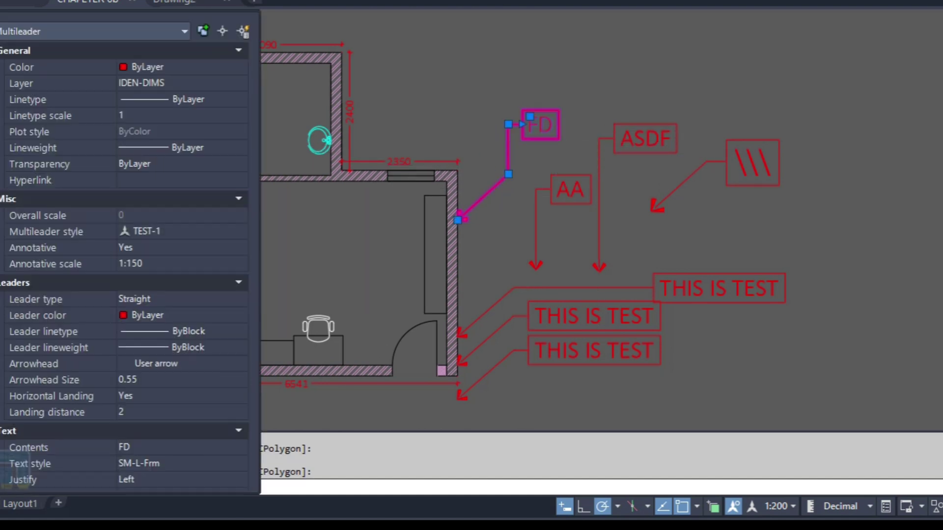
scroll(182, 355, "down", 5)
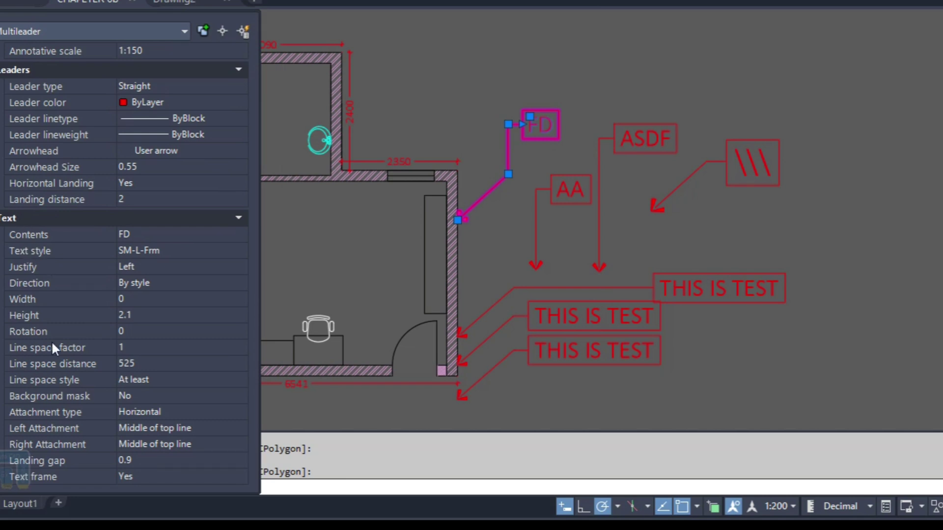
left_click(137, 475)
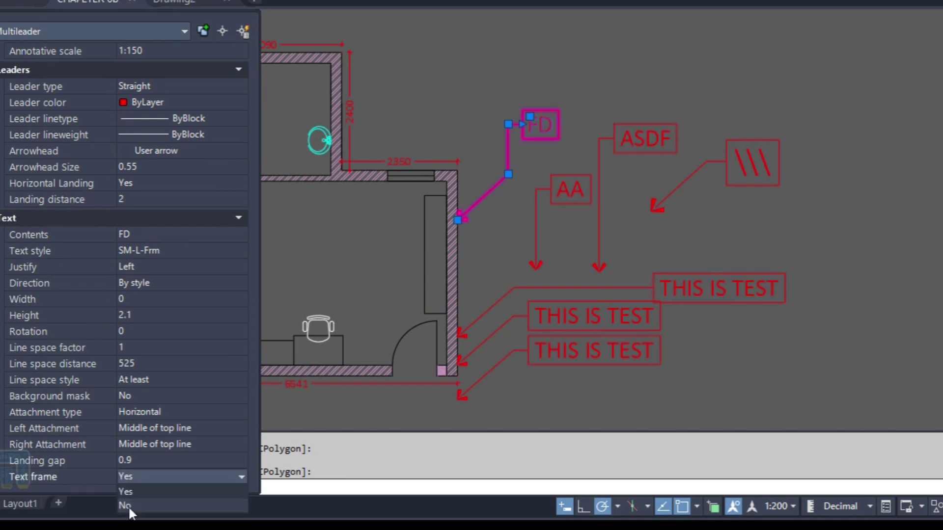
left_click(132, 491)
left_click(152, 476)
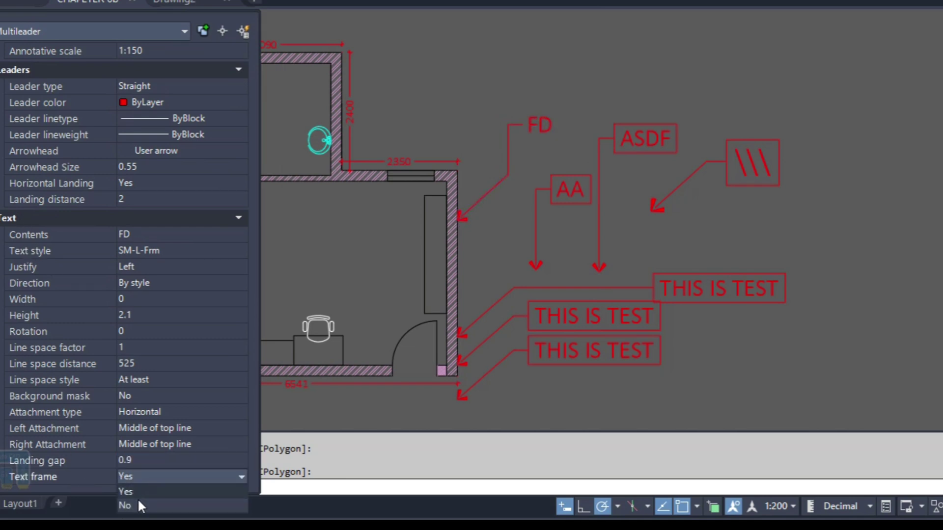
left_click(137, 505)
key("Escape")
Select the FD, AA and ASDF callouts together and set their Text frame to No
left_click(631, 88)
left_click(496, 246)
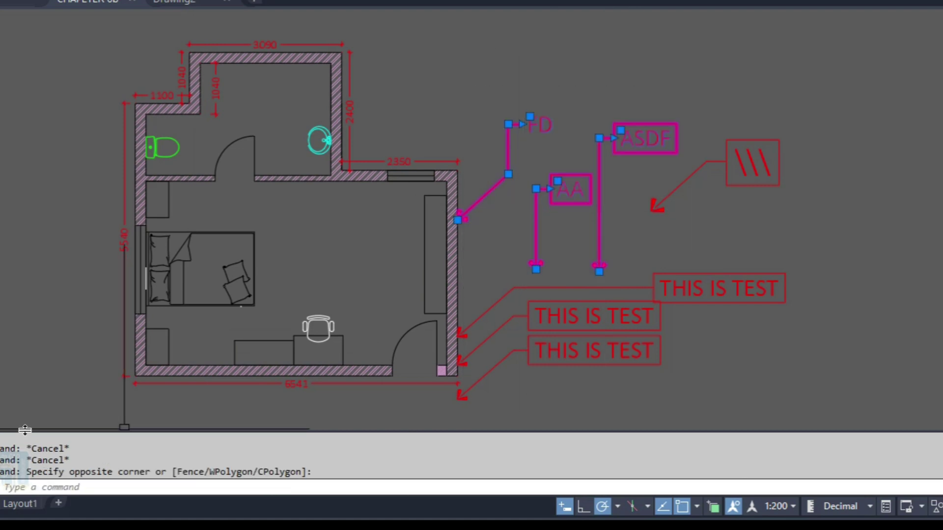
scroll(163, 431, "down", 5)
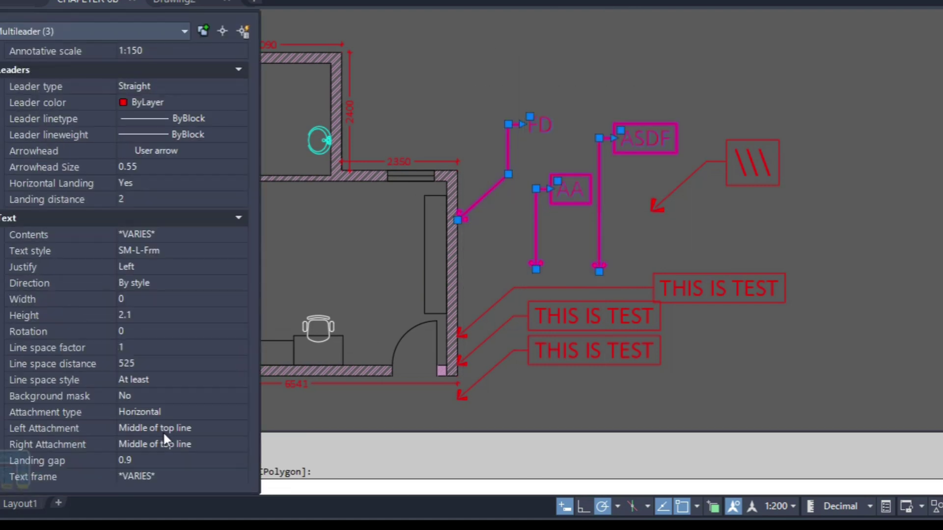
left_click(152, 475)
left_click(137, 502)
key("ctrl+1")
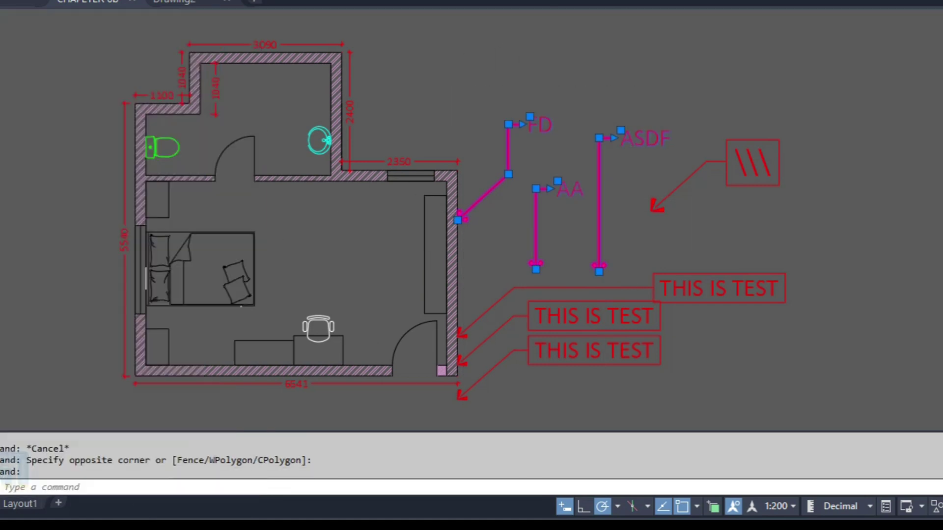
key("Escape")
Uncheck Frame text in TEST-1 but cancel the change, then show the table creation options
type("MLS")
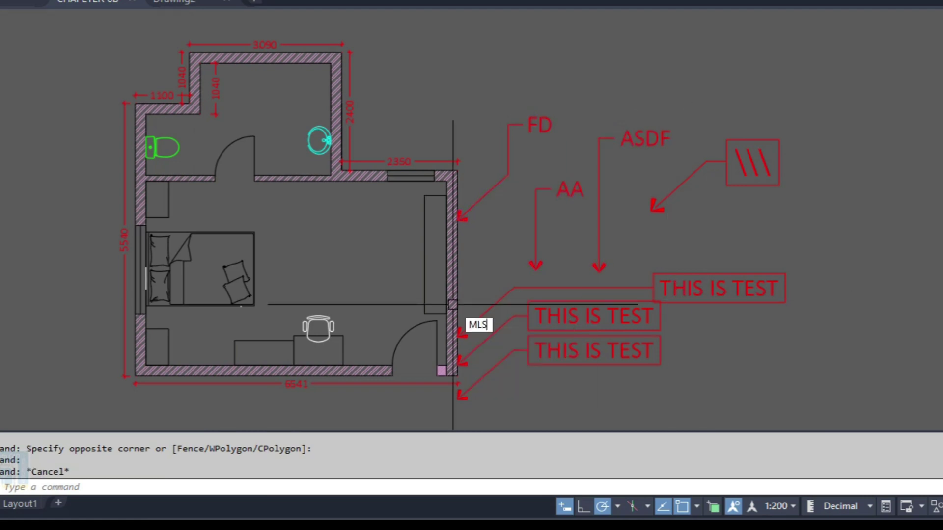
key("Return")
left_click(422, 261)
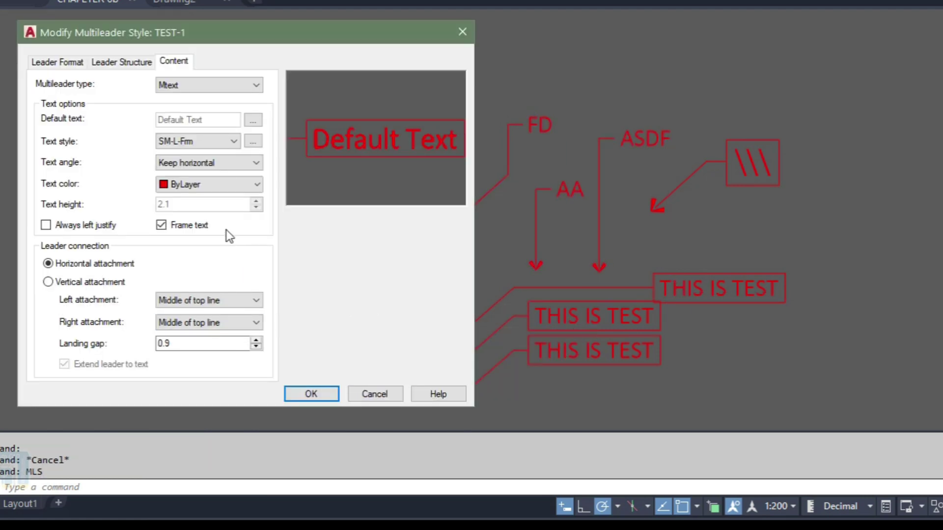
left_click(178, 227)
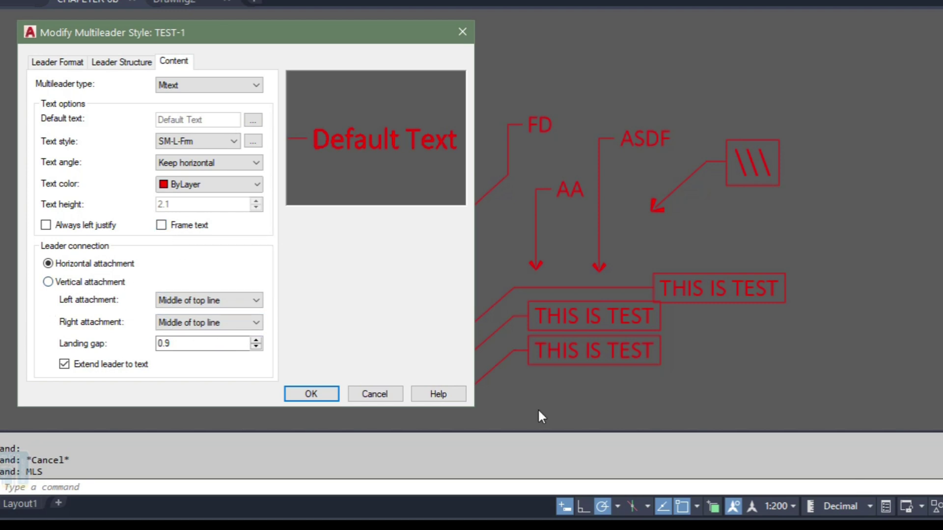
left_click(375, 394)
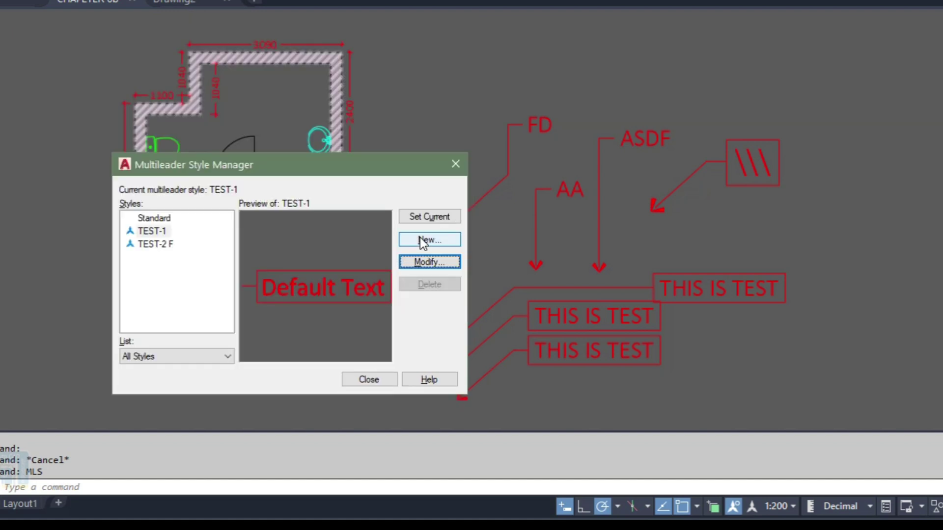
left_click(430, 217)
left_click(367, 379)
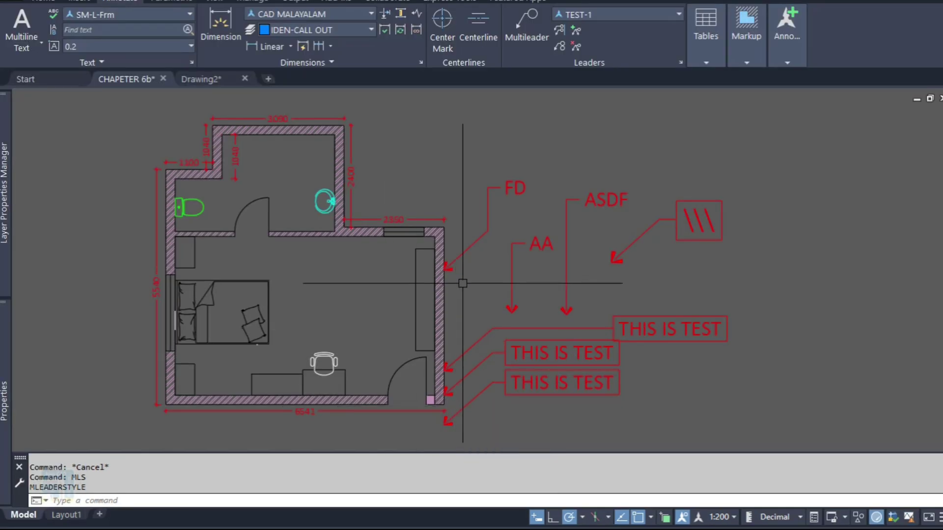
left_click(697, 48)
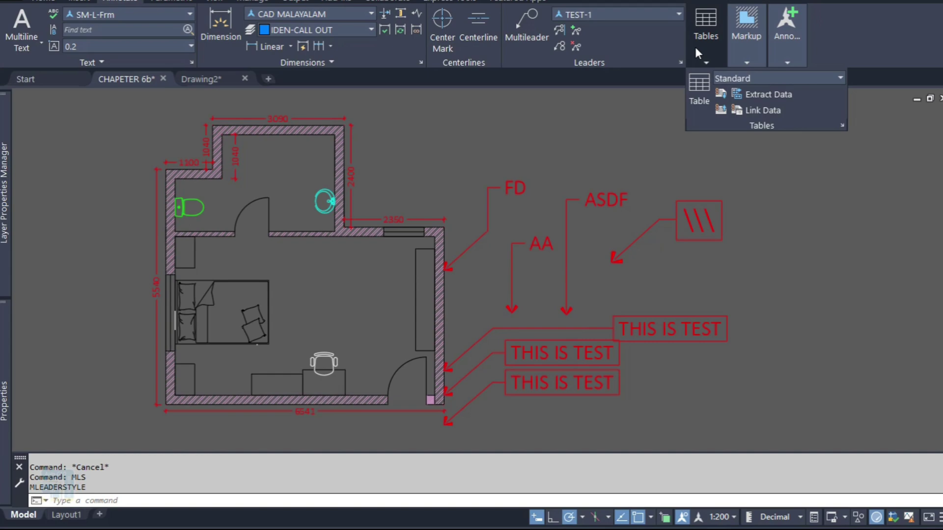